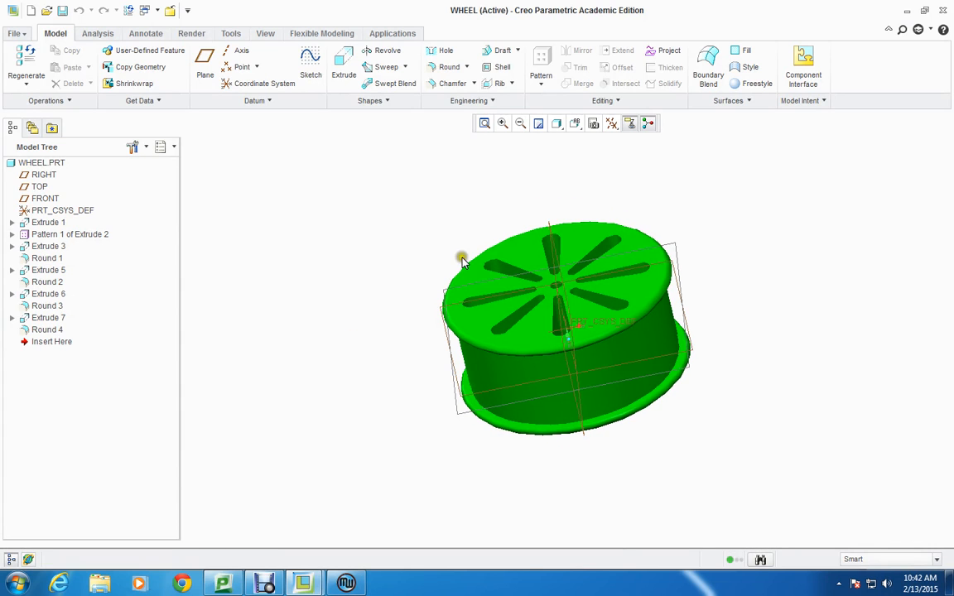
# Save the wheel part and dismiss the retrieval notice.
pyautogui.moveTo(627, 291)
pyautogui.mouseDown(button='middle')
pyautogui.moveTo(398, 226)
pyautogui.moveTo(398, 215)
pyautogui.moveTo(419, 347)
pyautogui.mouseUp(button='middle')
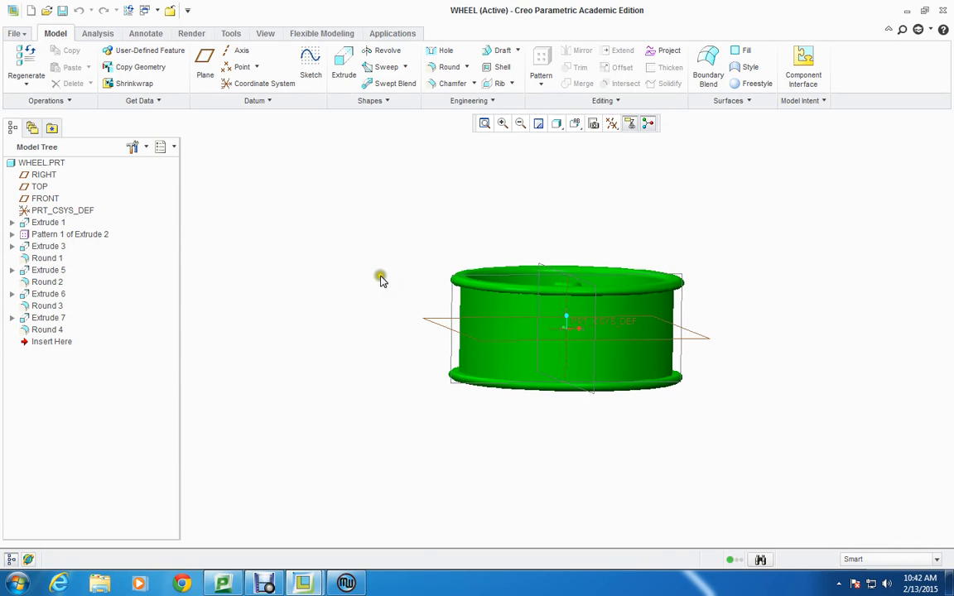
pyautogui.moveTo(377, 261); pyautogui.dragTo(469, 269, button='middle')
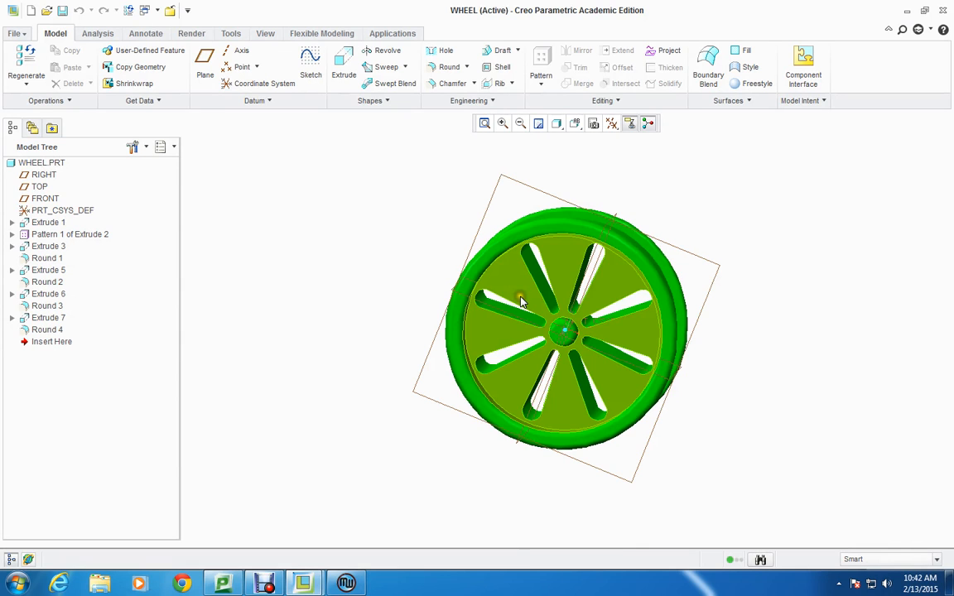
pyautogui.moveTo(366, 345); pyautogui.dragTo(305, 299, button='middle')
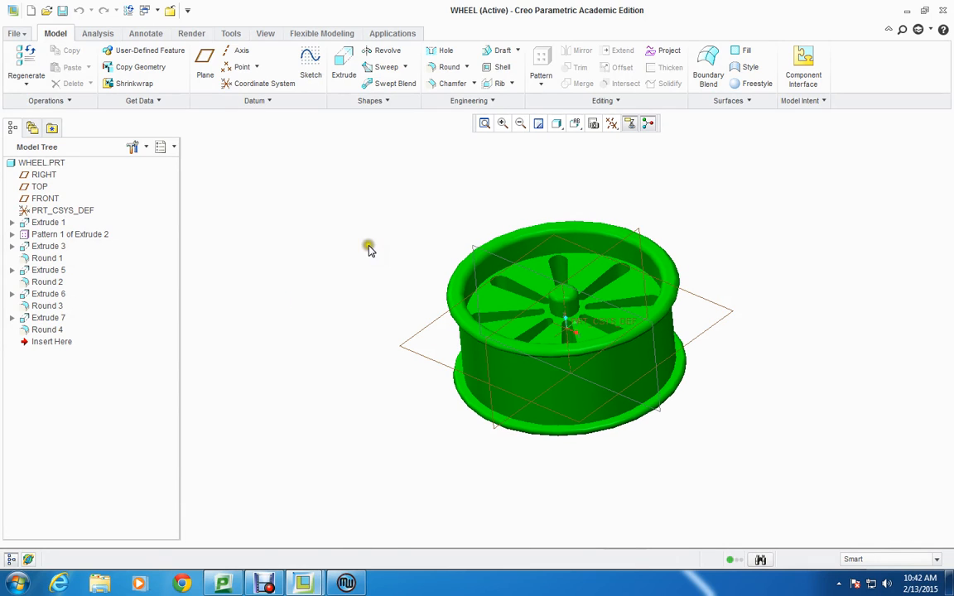
pyautogui.click(62, 11)
pyautogui.click(353, 475)
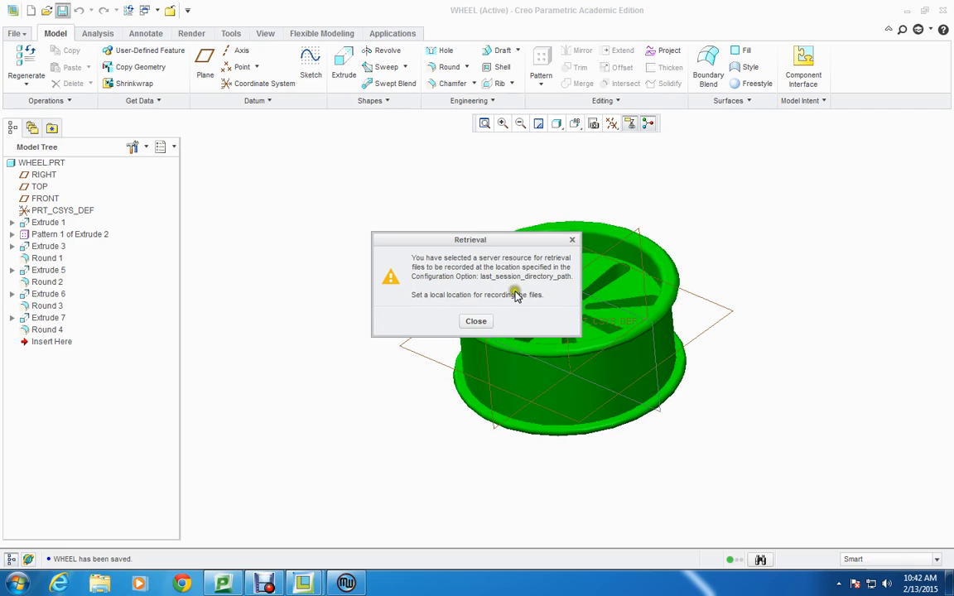
pyautogui.click(474, 325)
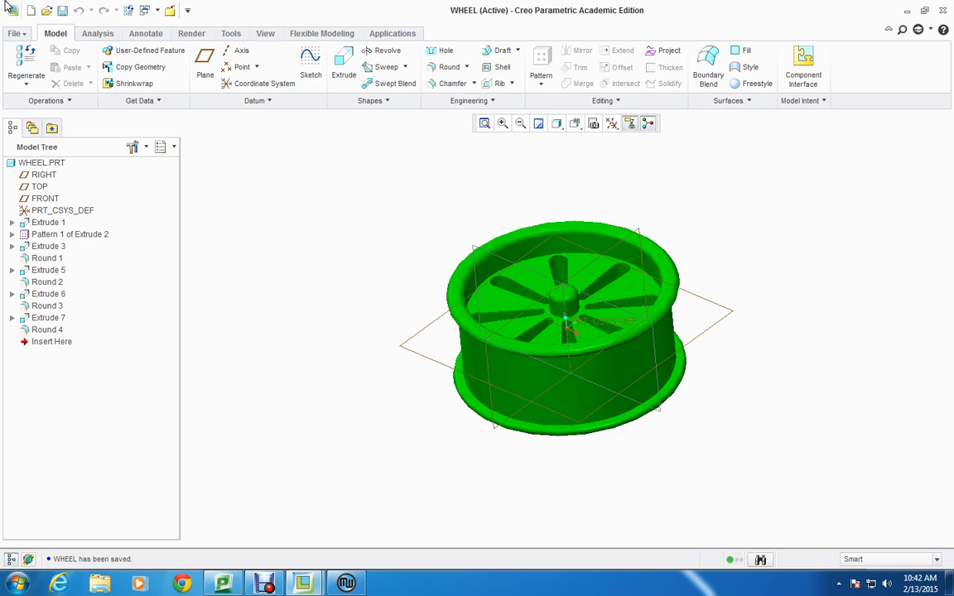
# Save a copy of the wheel part as a Stereolithography (*.stl) file named wheel-class-demo.
pyautogui.click(15, 34)
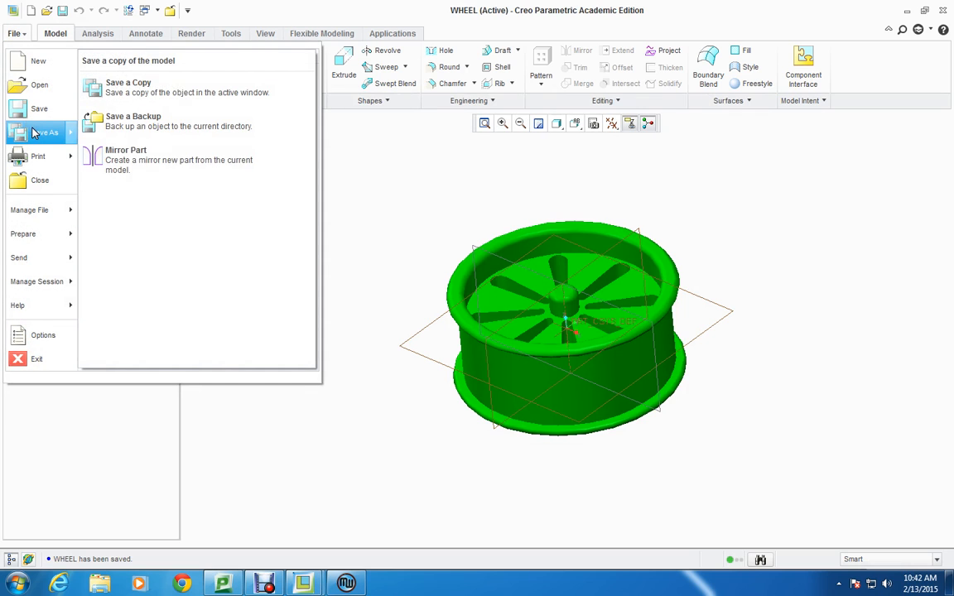
pyautogui.click(33, 137)
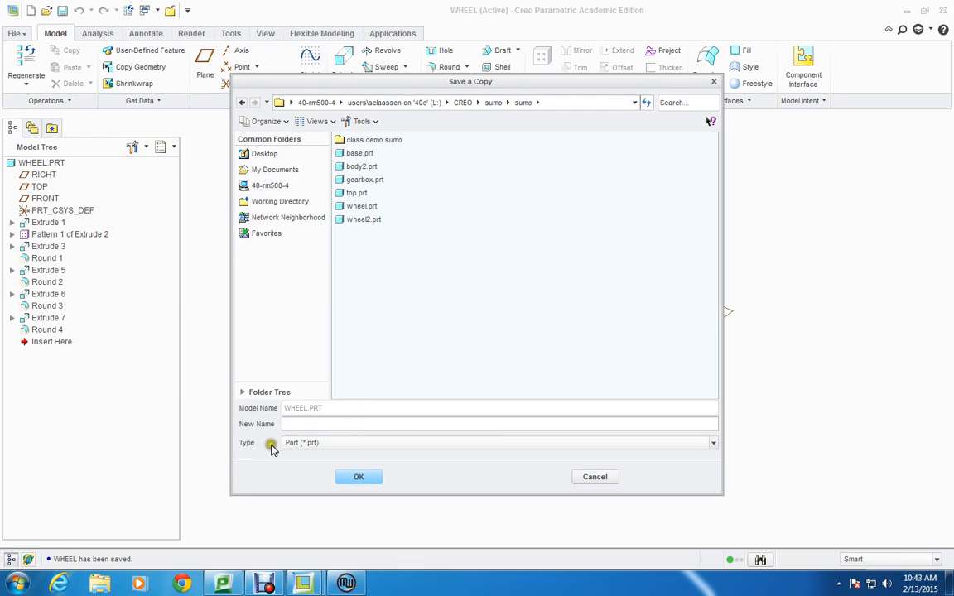
pyautogui.click(323, 444)
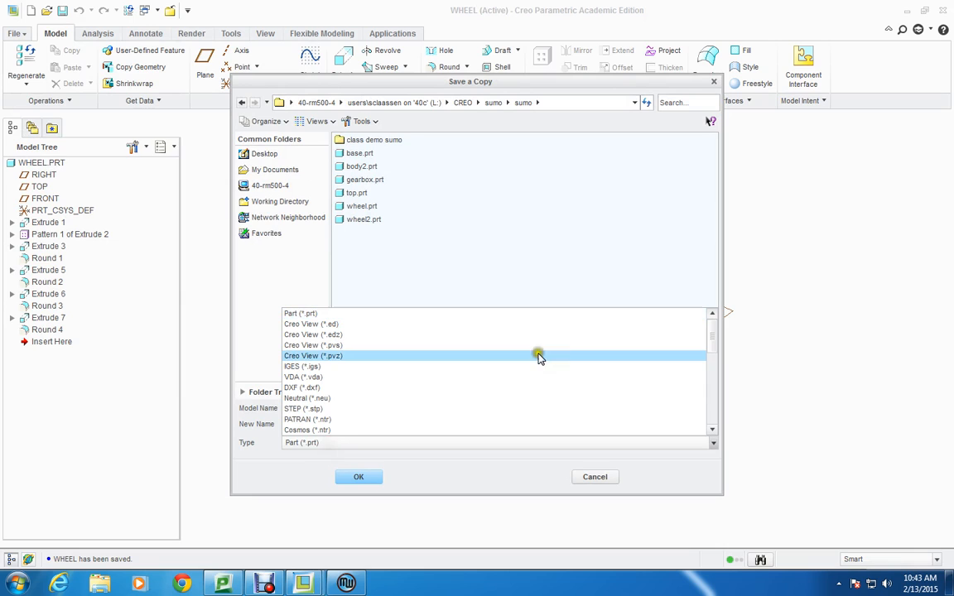
pyautogui.click(711, 432)
pyautogui.click(711, 431)
pyautogui.click(711, 431)
pyautogui.click(712, 432)
pyautogui.click(711, 432)
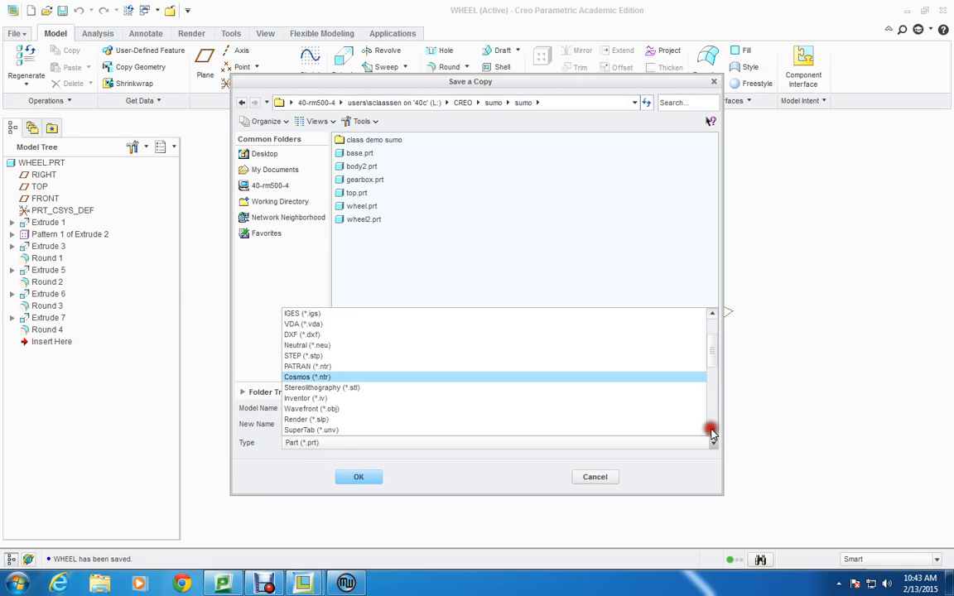
pyautogui.click(711, 431)
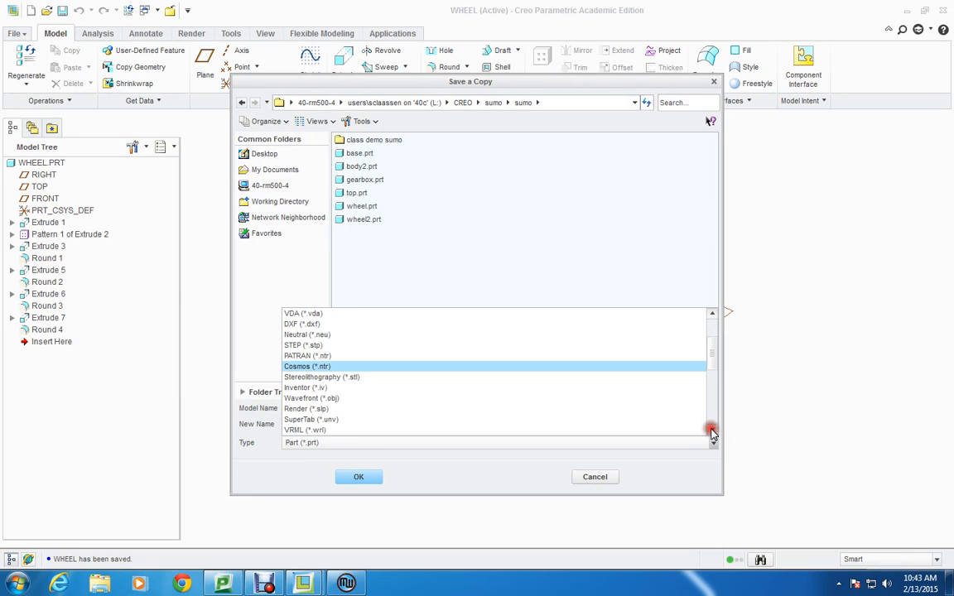
pyautogui.click(313, 378)
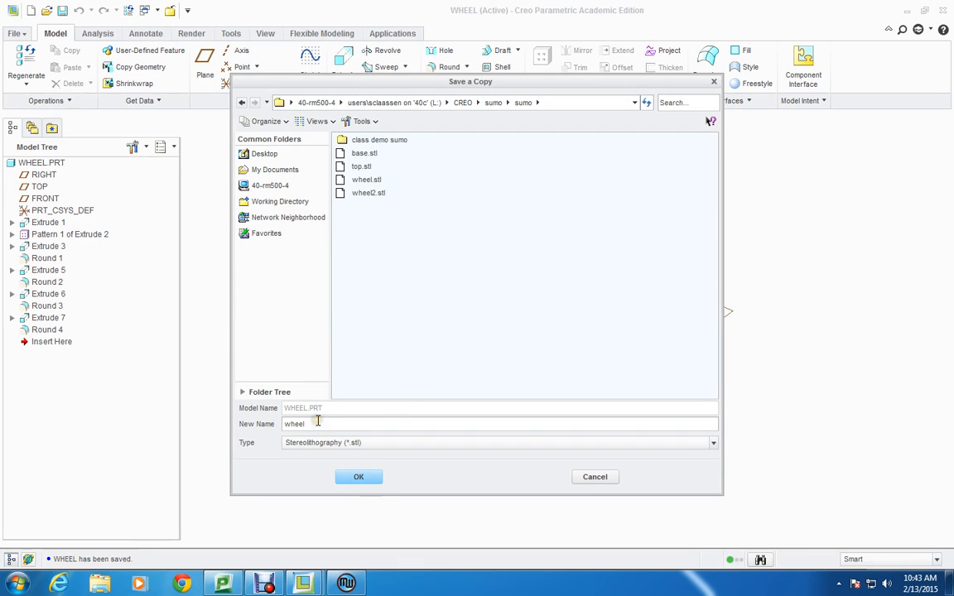
pyautogui.moveTo(313, 423); pyautogui.dragTo(279, 429)
pyautogui.click(355, 476)
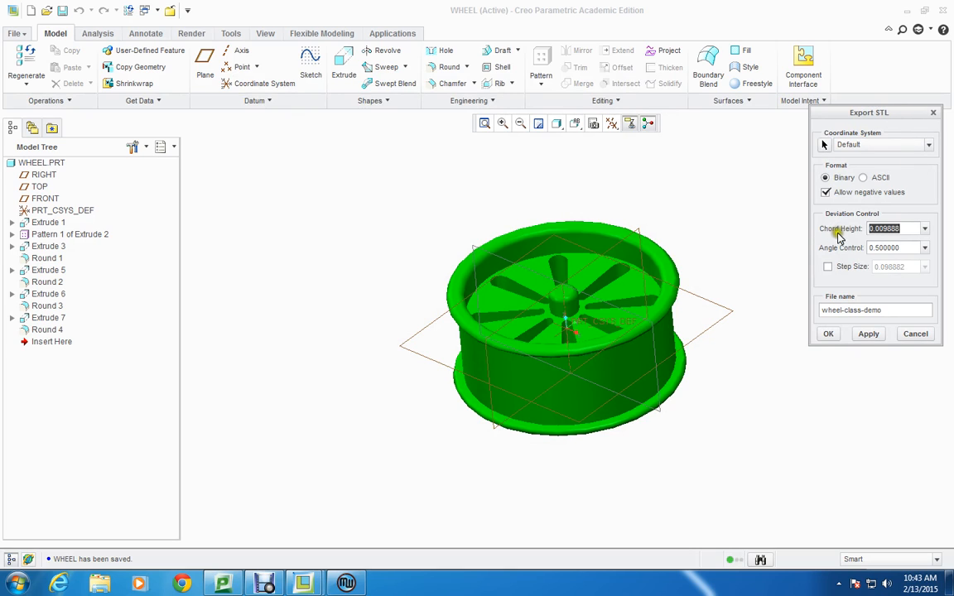
# Set the STL chord height to 0, apply the export, and inspect the triangle mesh on the wheel's rim and hub.
pyautogui.click(901, 231)
pyautogui.moveTo(900, 231); pyautogui.dragTo(853, 231)
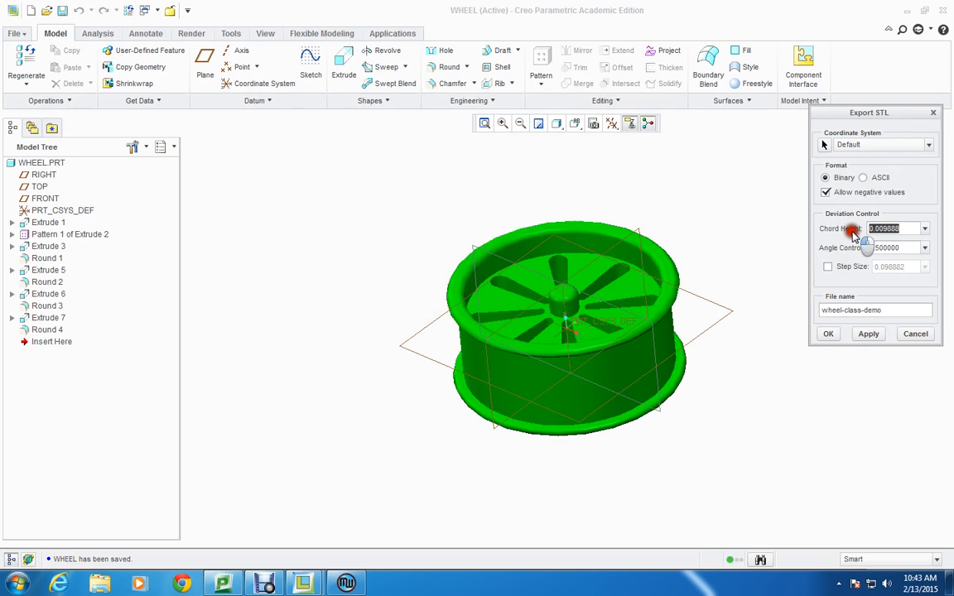
pyautogui.write('0')
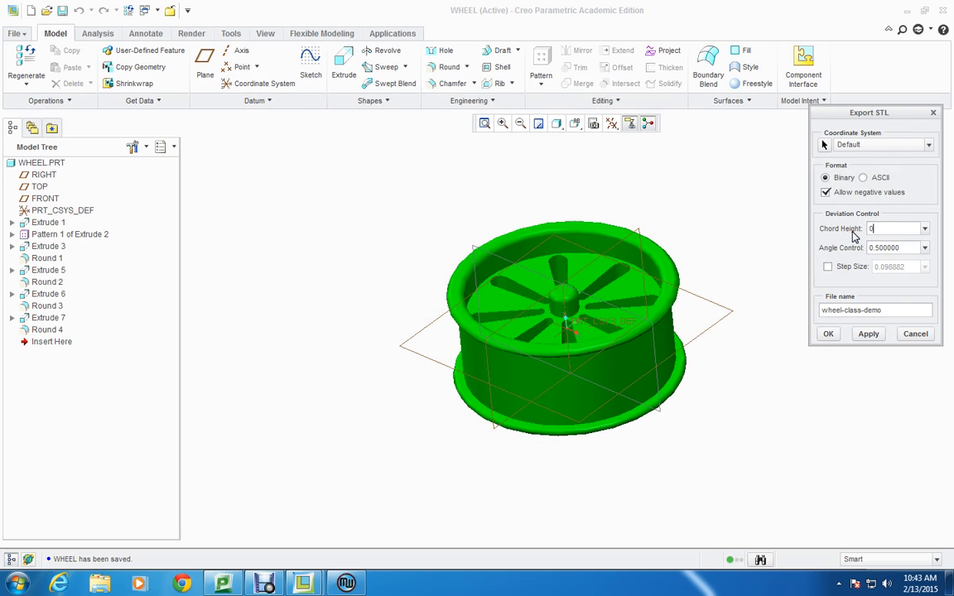
pyautogui.click(868, 334)
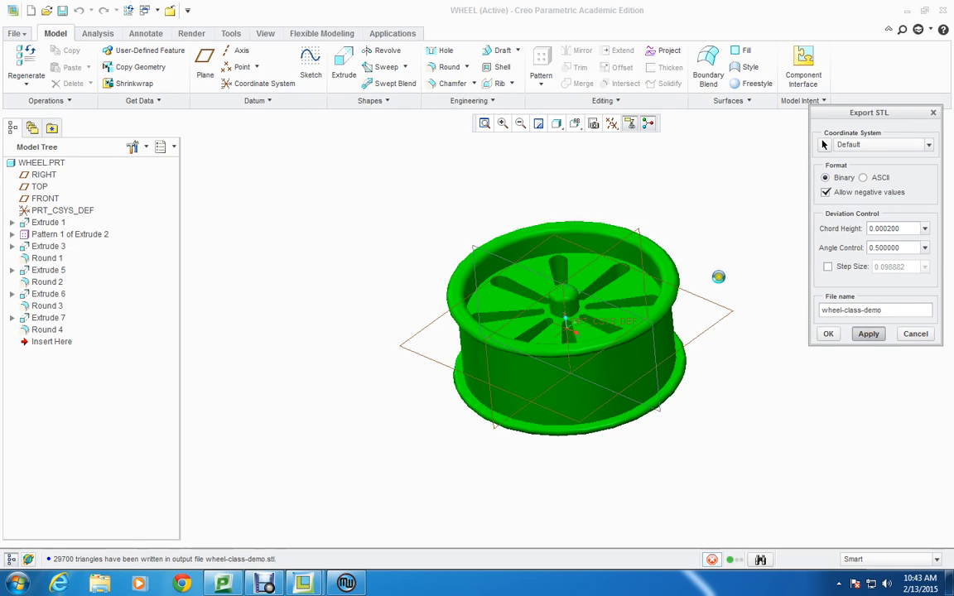
pyautogui.moveTo(723, 241); pyautogui.dragTo(705, 250, button='middle')
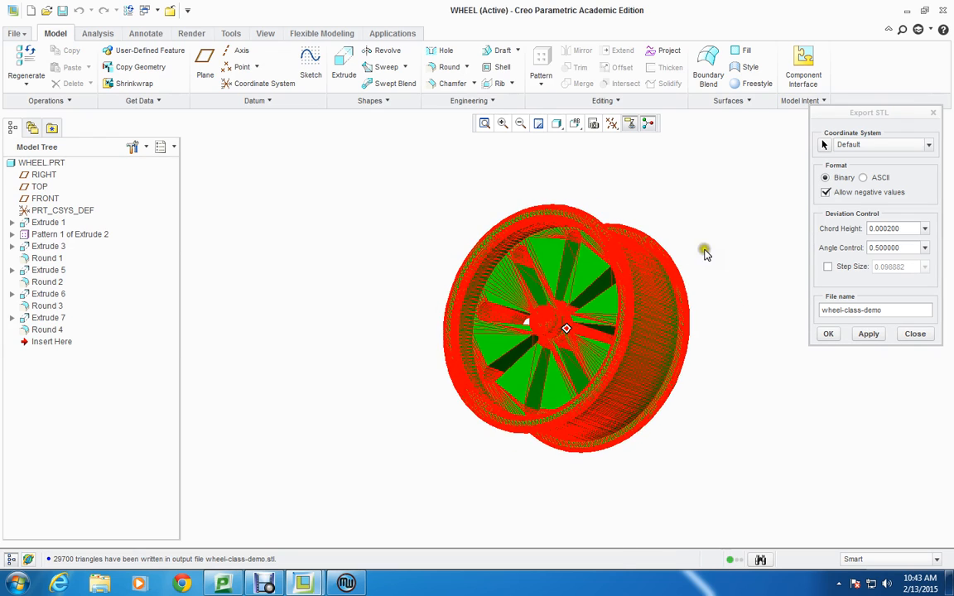
pyautogui.scroll(-4, 671, 316)
pyautogui.scroll(-2, 588, 322)
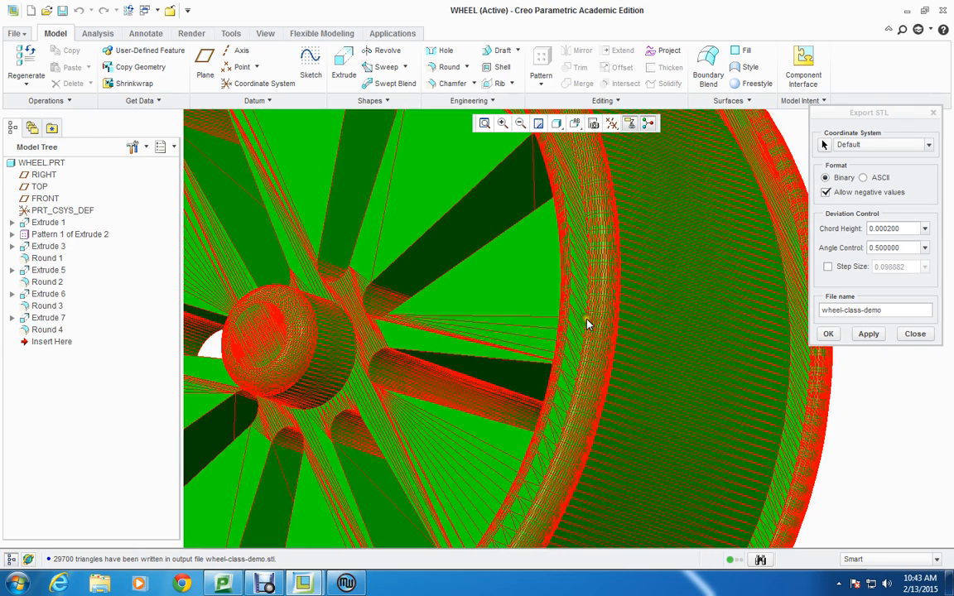
pyautogui.scroll(-6, 585, 327)
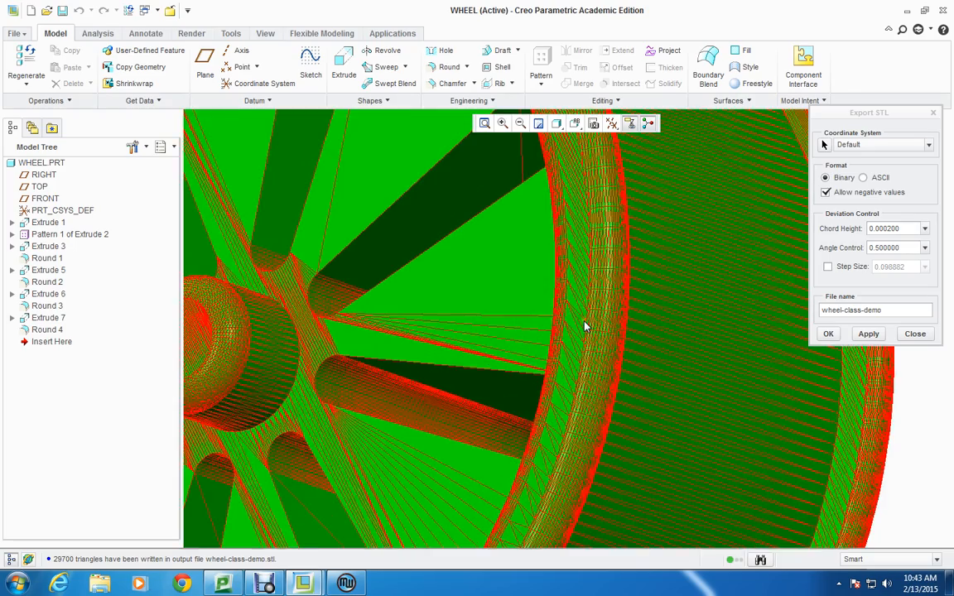
pyautogui.scroll(8, 585, 336)
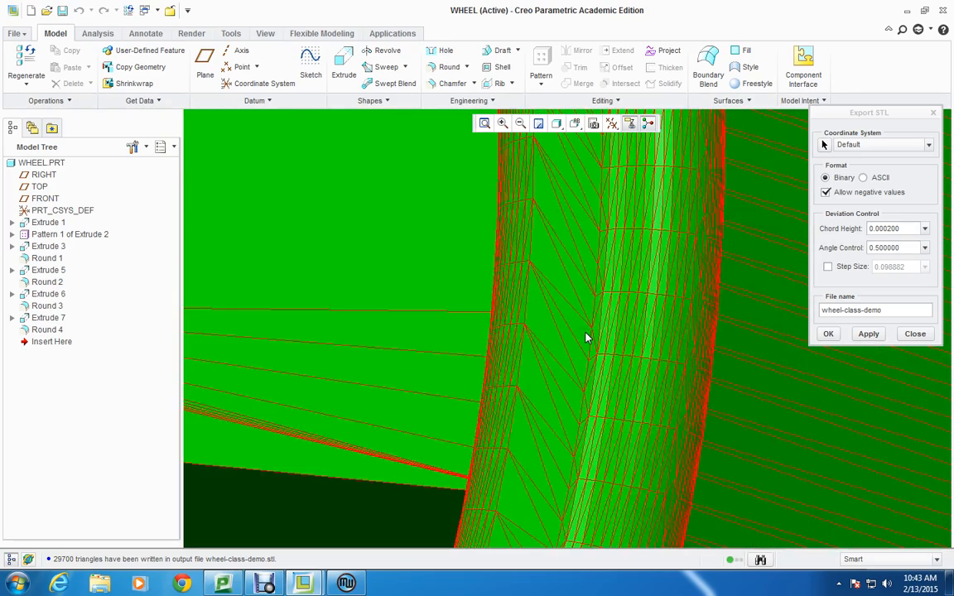
pyautogui.scroll(2, 587, 338)
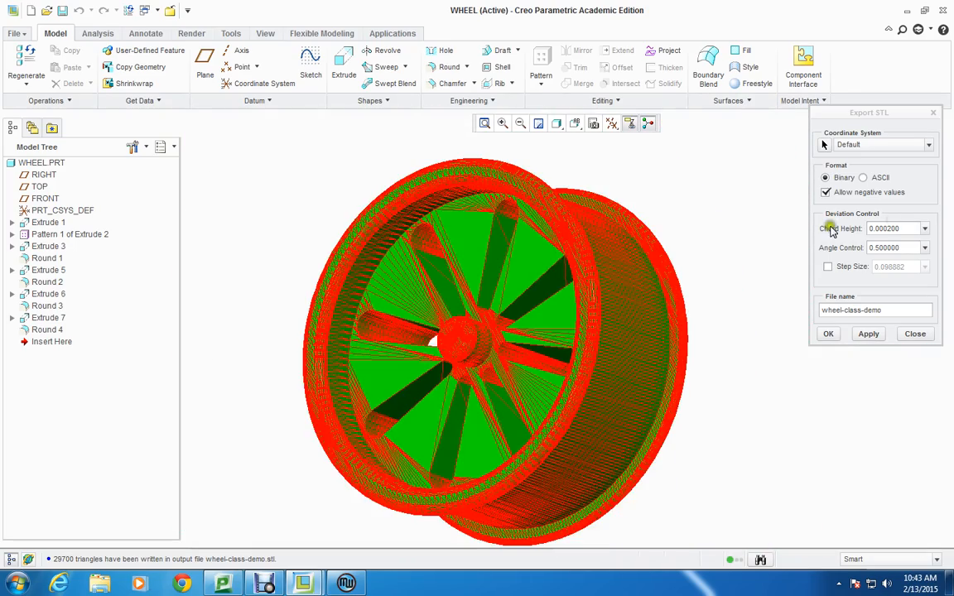
# Set the STL chord height to 0.1 and apply it to examine the coarser wheel mesh.
pyautogui.click(858, 229)
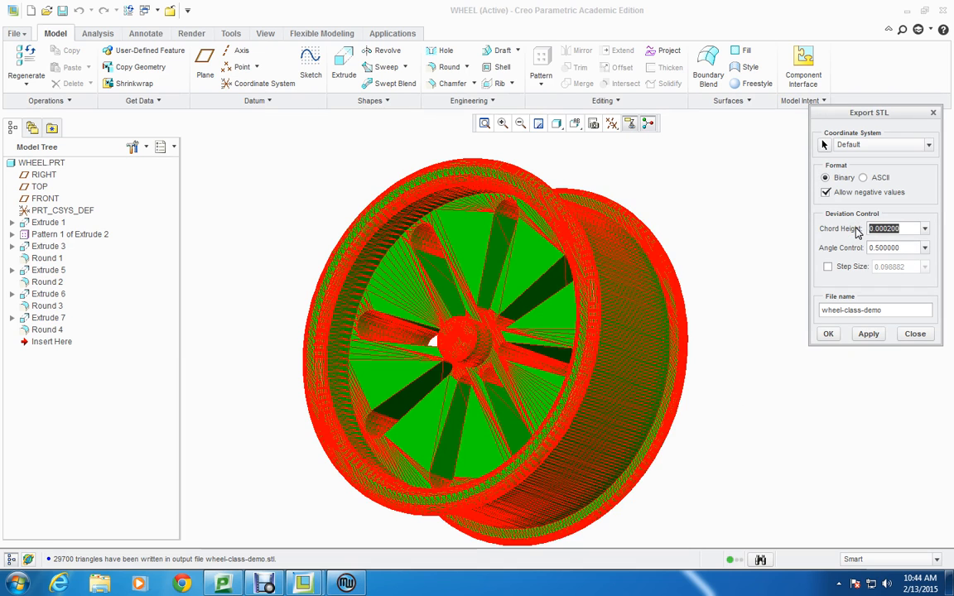
pyautogui.write('.1')
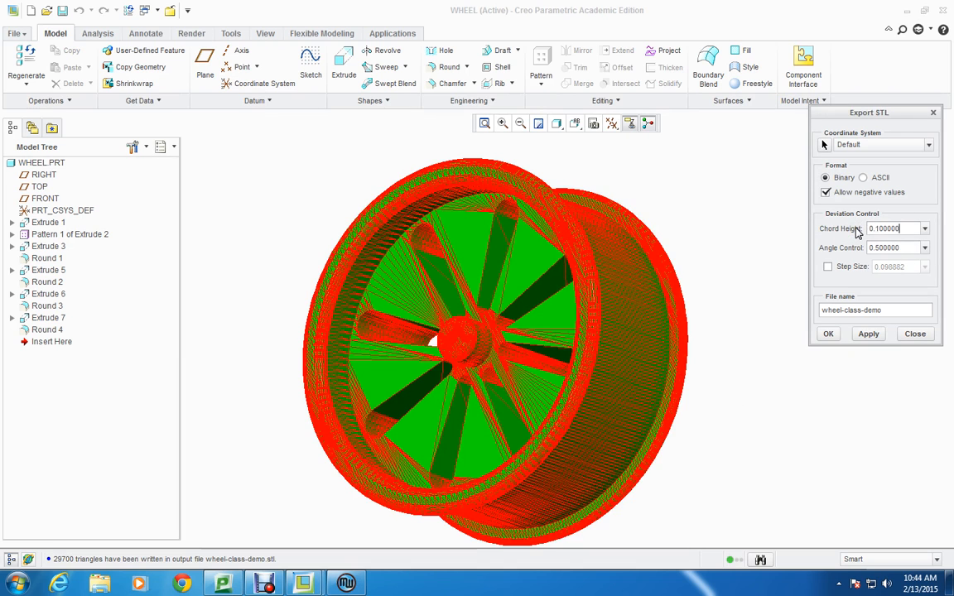
pyautogui.click(865, 334)
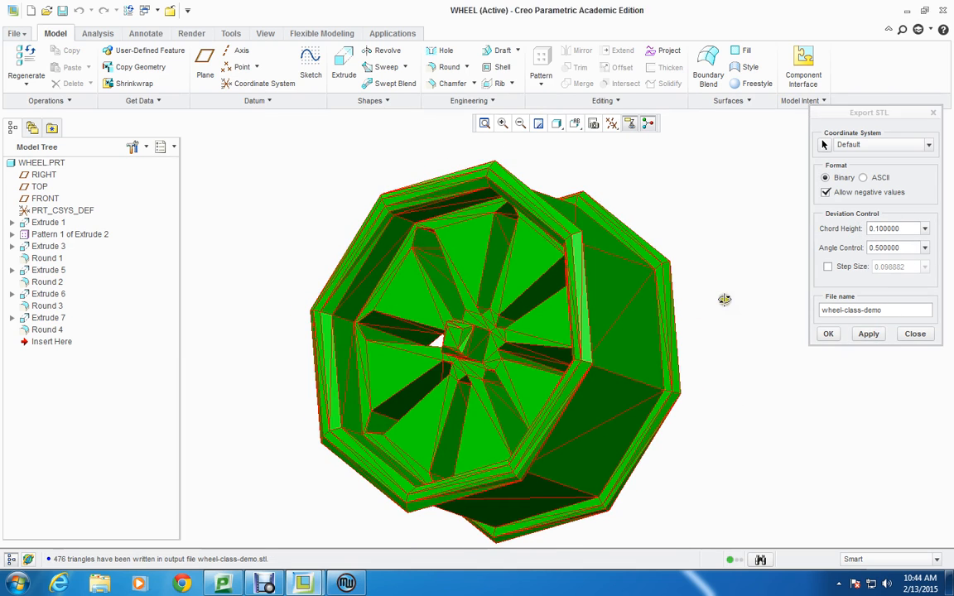
pyautogui.moveTo(726, 298); pyautogui.dragTo(614, 292, button='middle')
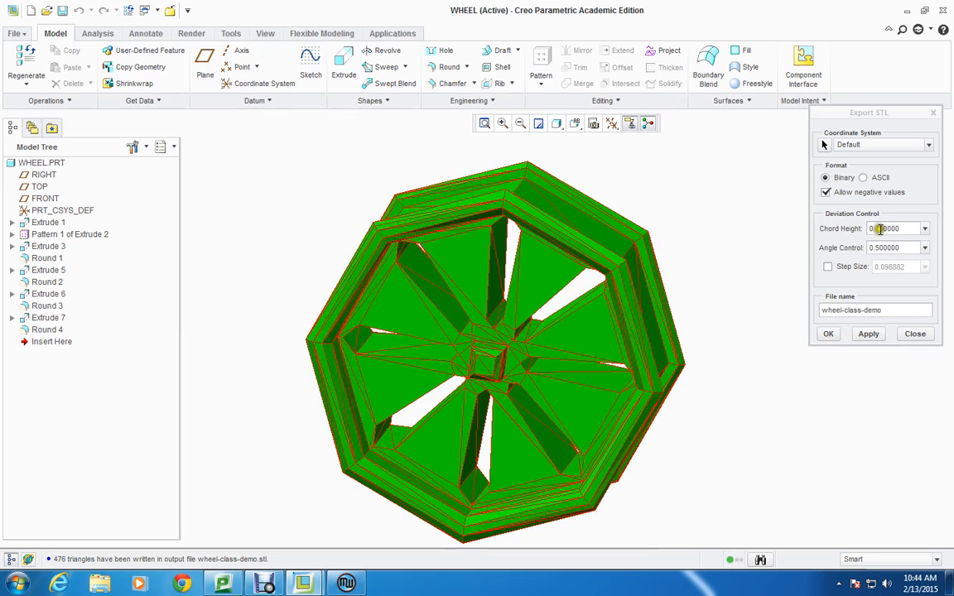
# Set the chord height back to 0, apply the finest mesh, and finish the wheel-class-demo STL export.
pyautogui.moveTo(905, 230); pyautogui.dragTo(848, 230)
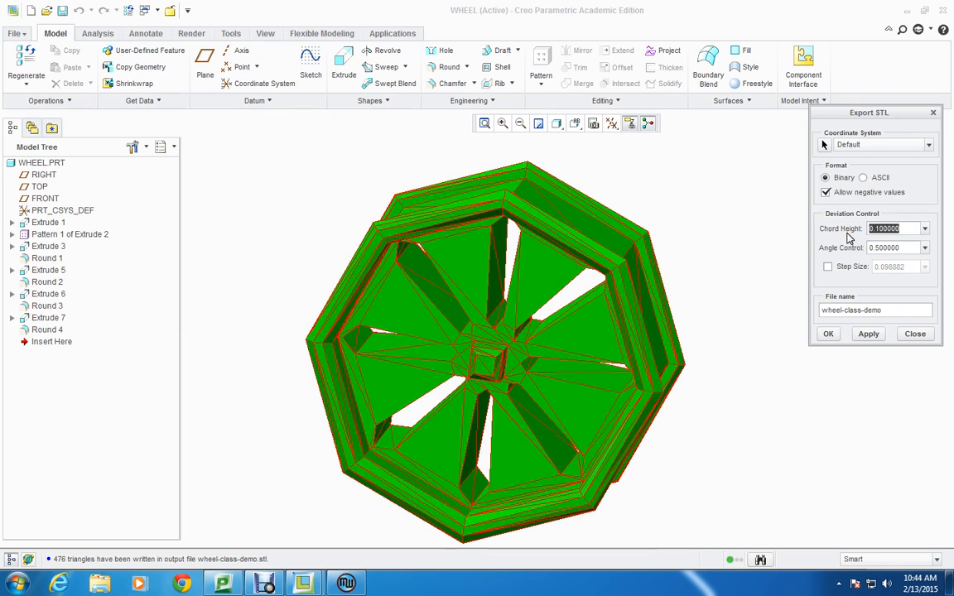
pyautogui.write('0')
pyautogui.doubleClick(890, 250)
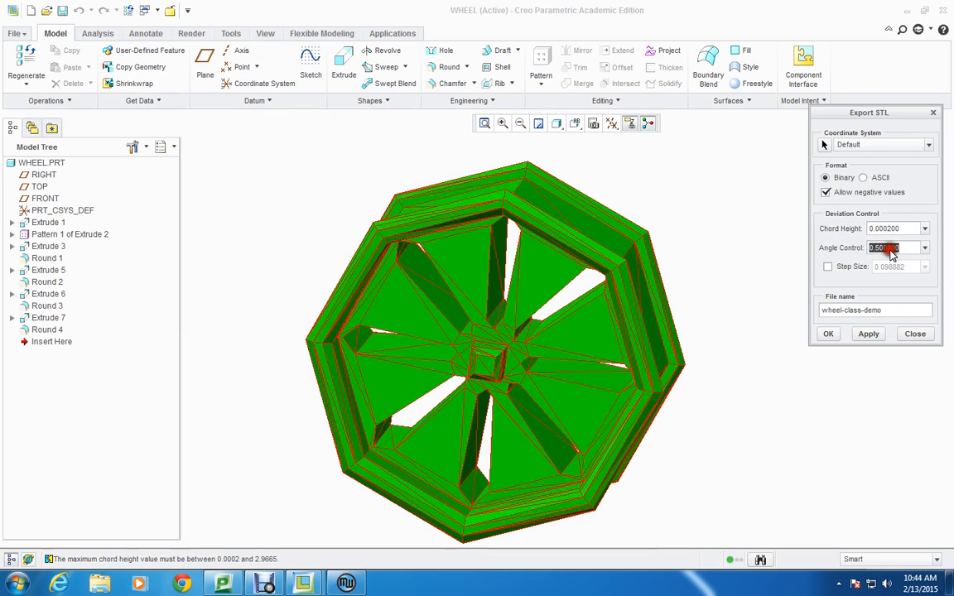
pyautogui.click(866, 334)
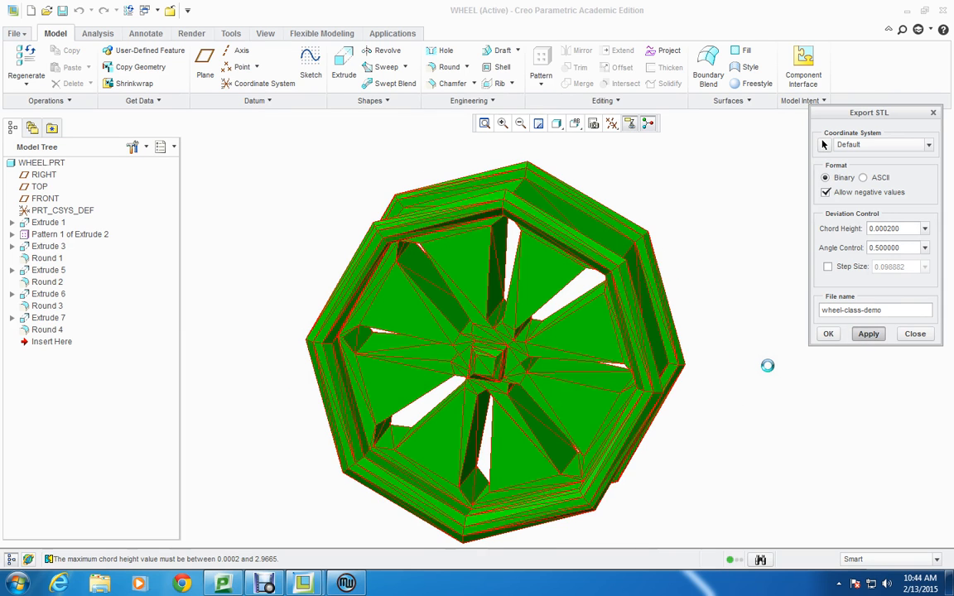
pyautogui.moveTo(758, 311); pyautogui.dragTo(742, 245, button='middle')
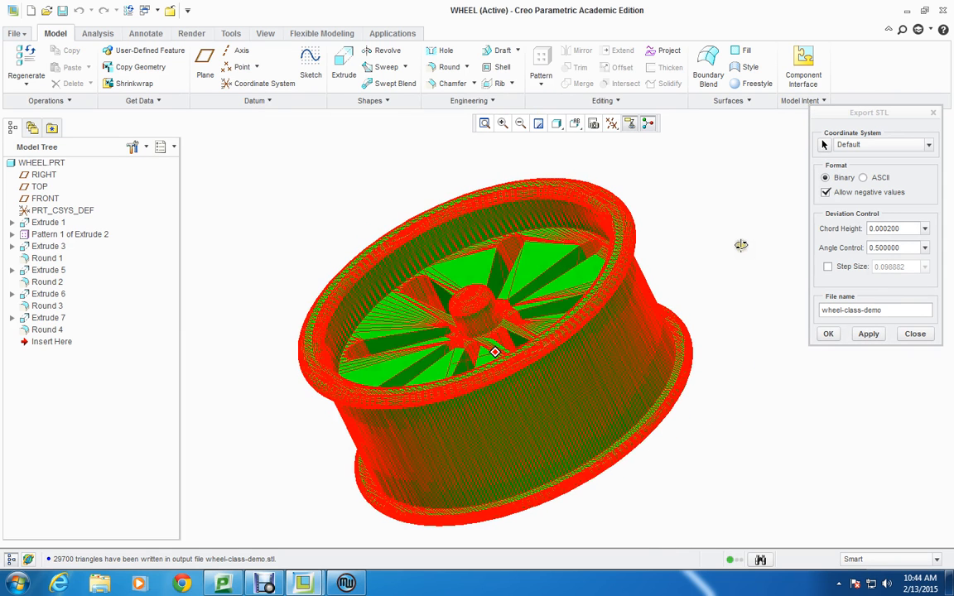
pyautogui.click(829, 335)
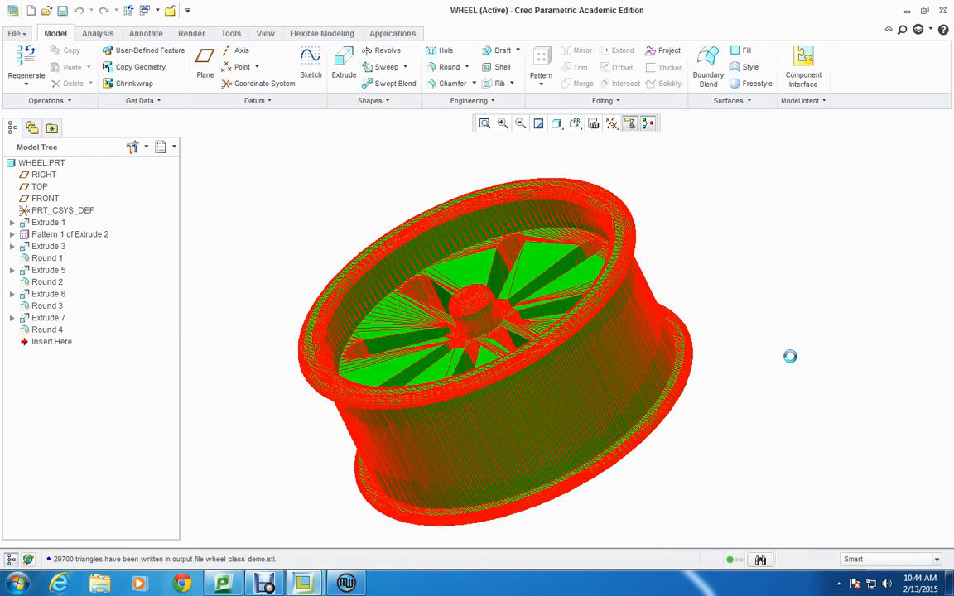
# Close the wheel part window, dismiss the retrieval notice, and minimize the SUMO assembly to switch to MakerWare.
pyautogui.click(945, 8)
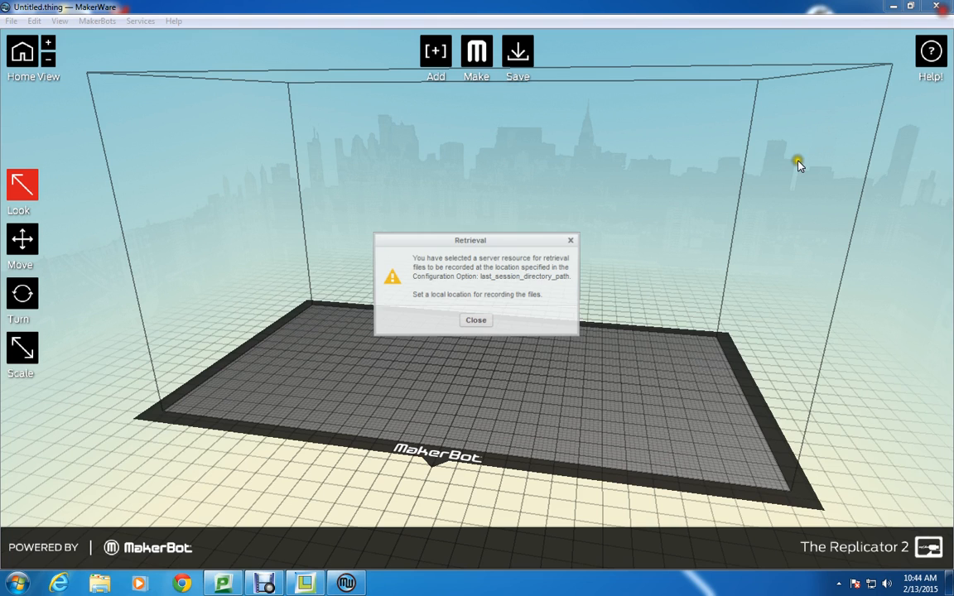
pyautogui.click(476, 321)
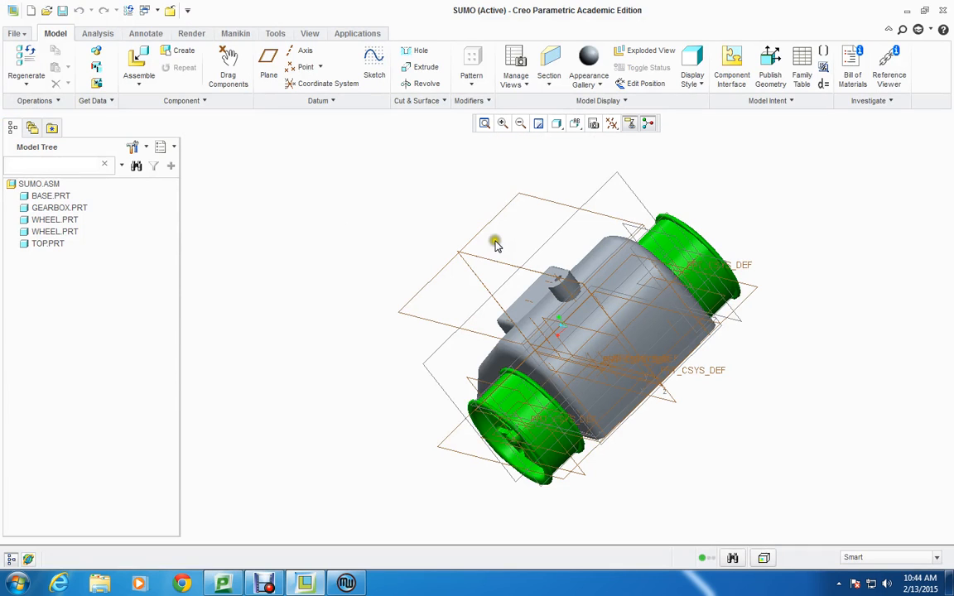
pyautogui.click(907, 10)
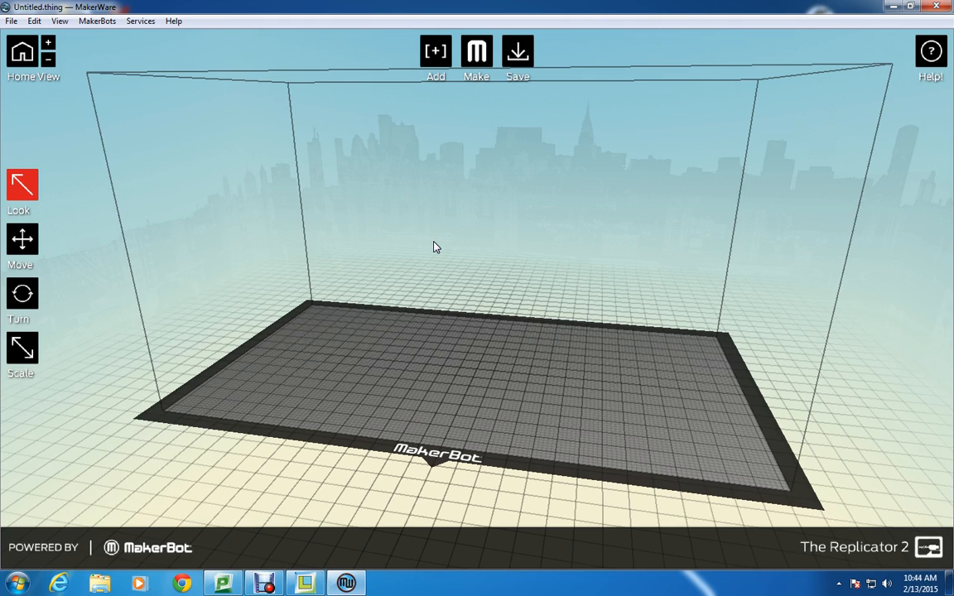
# Open wheel-class-demo.stl from the inner sumo folder under CREO, keeping its position and rescaling the object to millimetres.
pyautogui.click(11, 20)
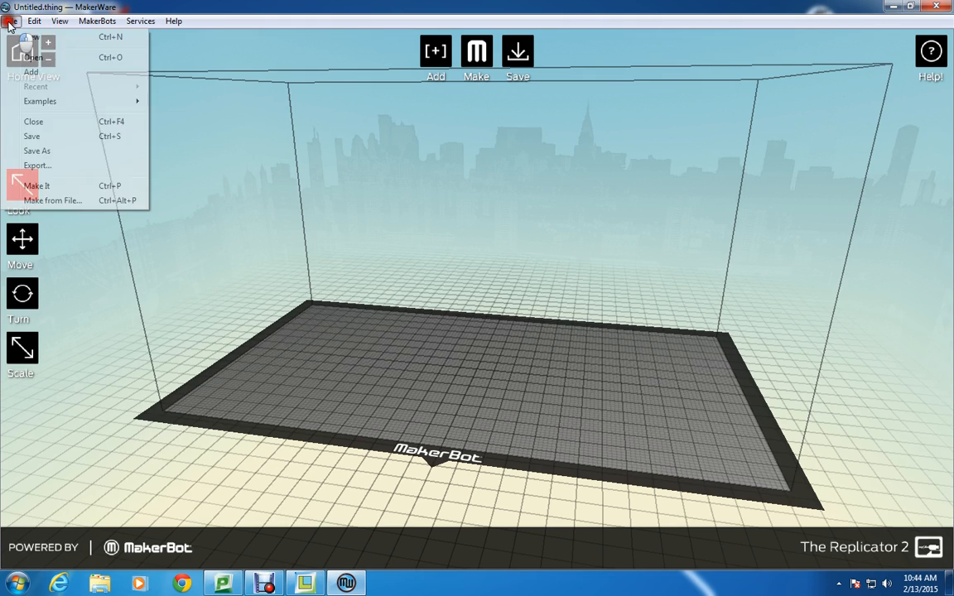
pyautogui.click(32, 57)
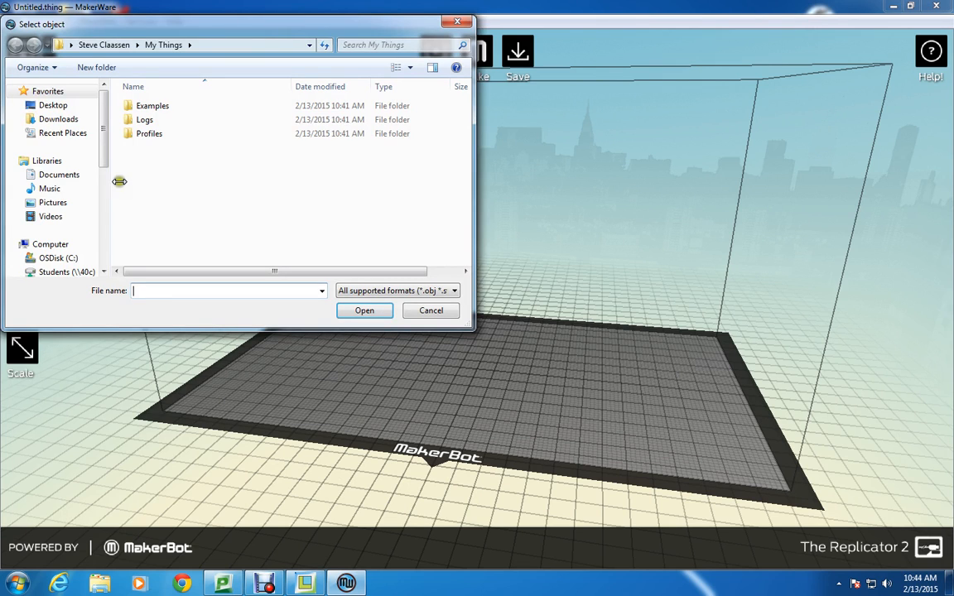
pyautogui.moveTo(105, 152); pyautogui.dragTo(116, 196)
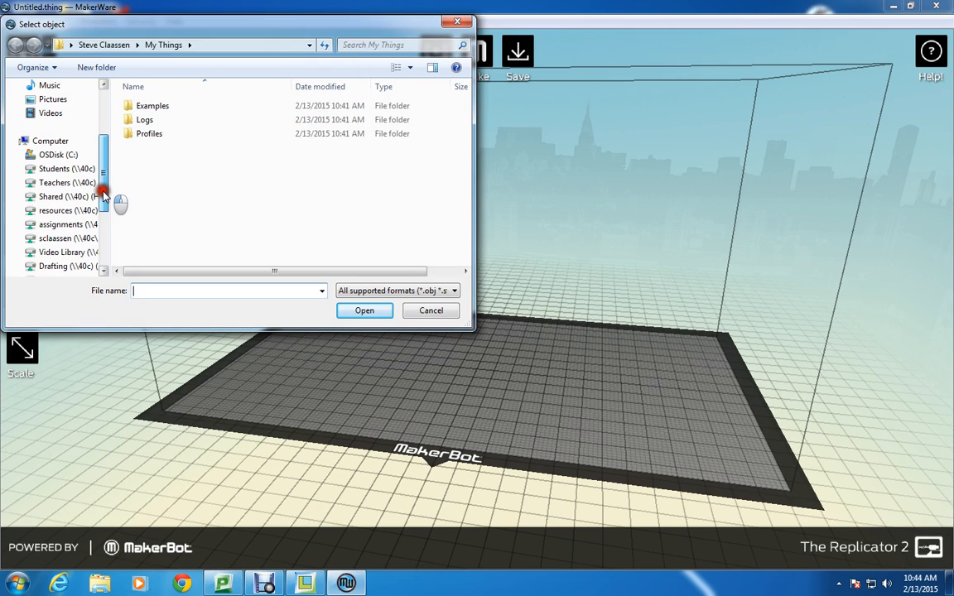
pyautogui.click(49, 240)
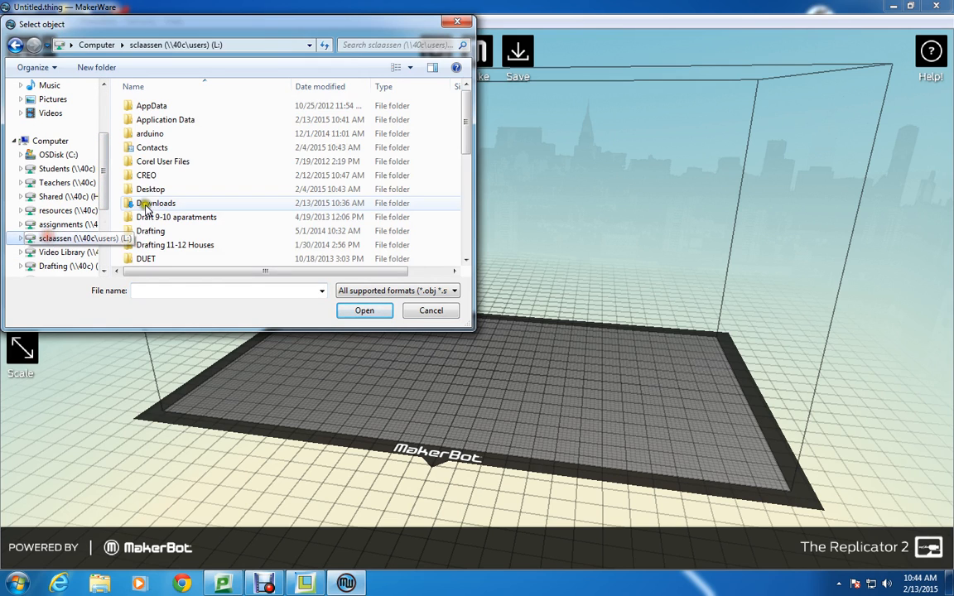
pyautogui.click(143, 176)
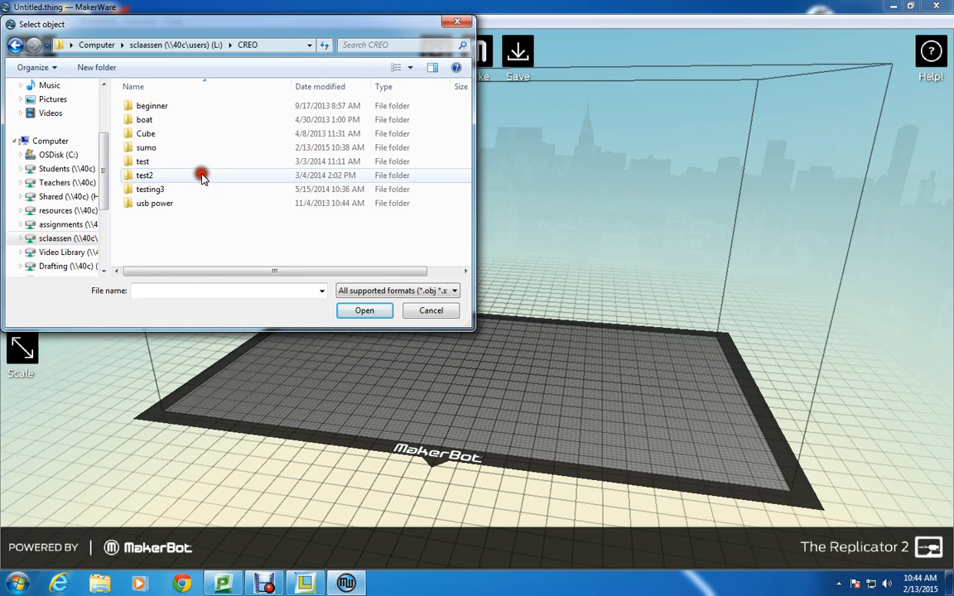
pyautogui.doubleClick(143, 149)
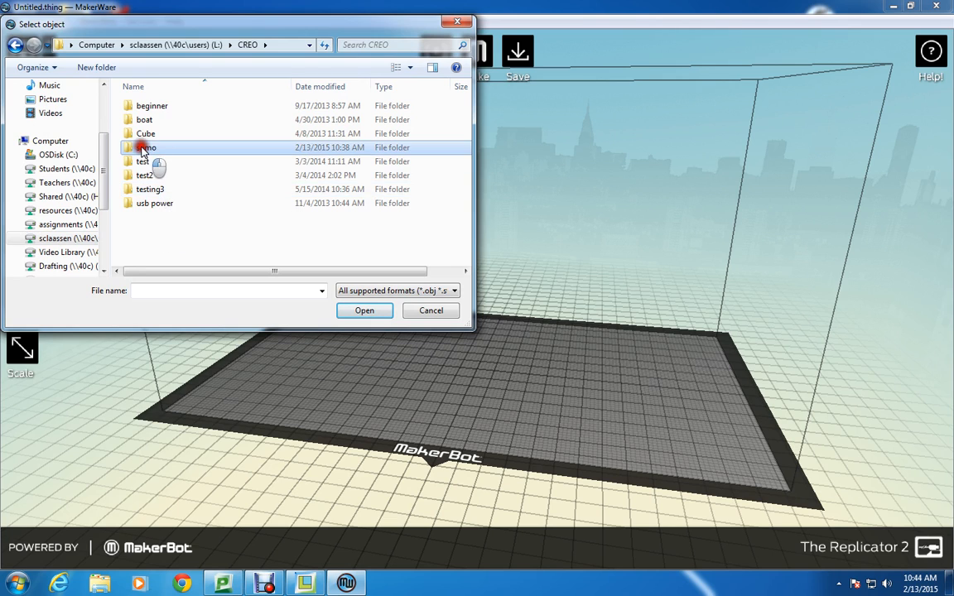
pyautogui.click(142, 107)
pyautogui.doubleClick(142, 108)
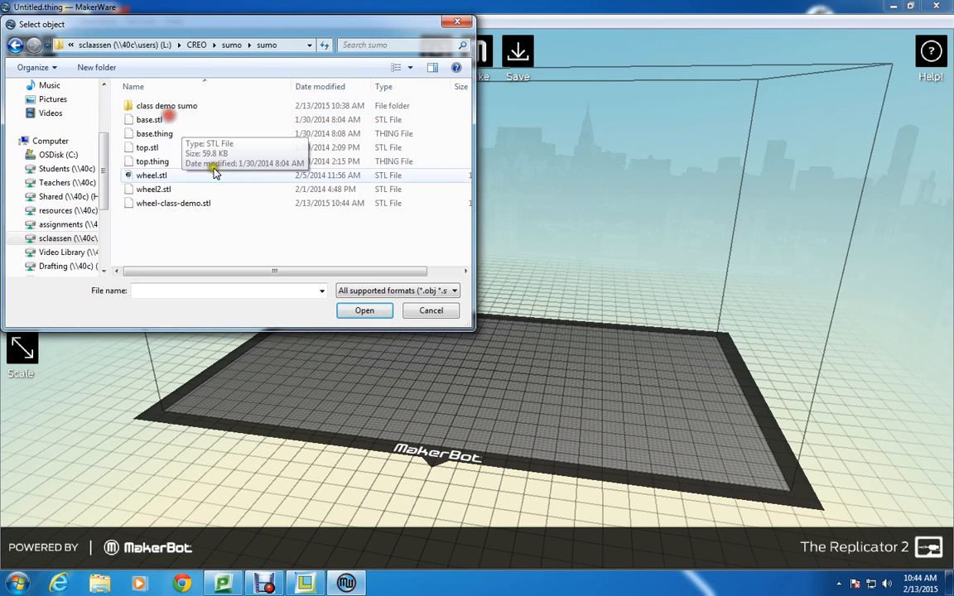
pyautogui.click(167, 205)
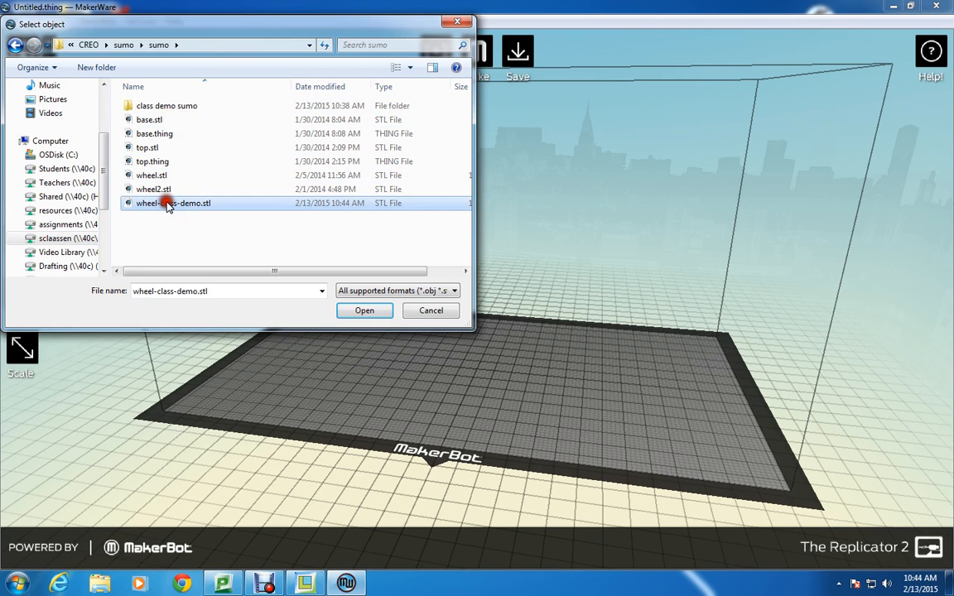
pyautogui.click(354, 312)
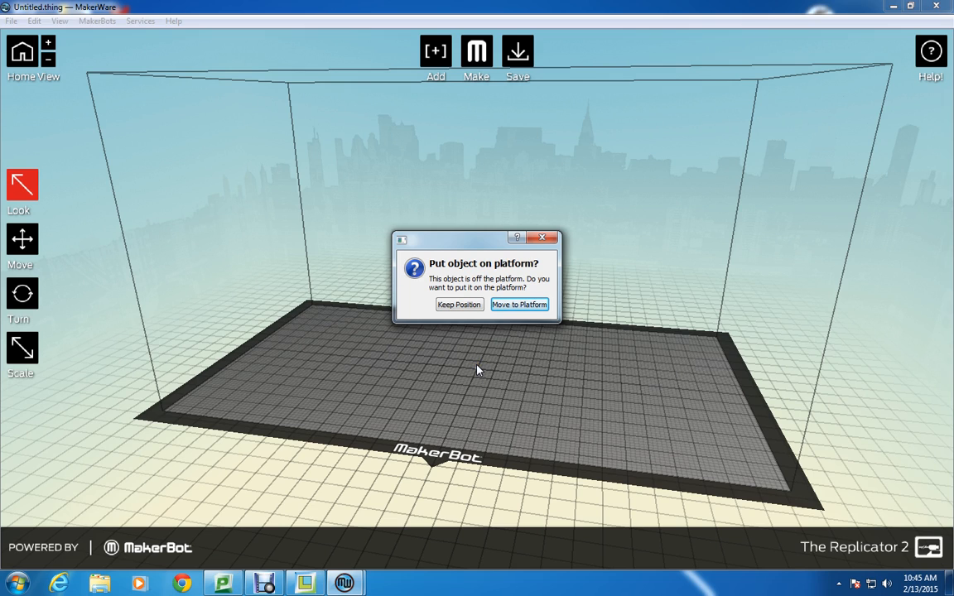
pyautogui.click(456, 306)
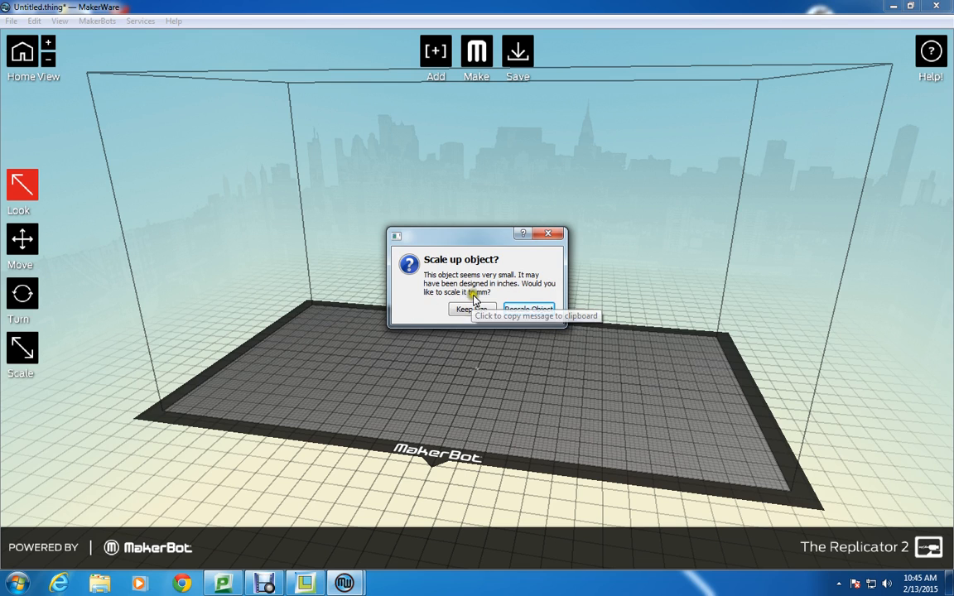
pyautogui.click(525, 309)
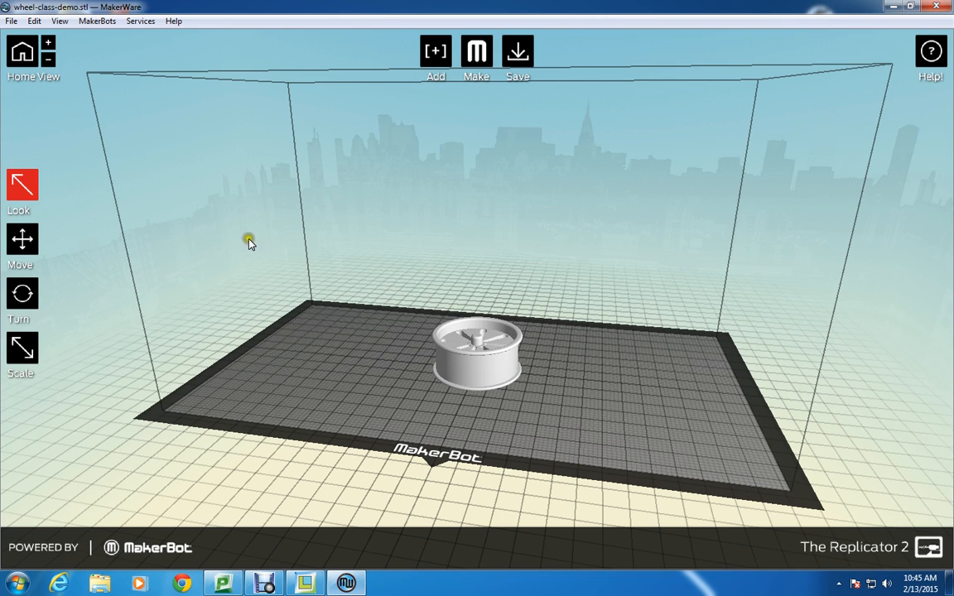
# Examine the wheel on the build platform from several angles, including the preset Top and Side views.
pyautogui.click(38, 184)
pyautogui.moveTo(488, 228); pyautogui.dragTo(389, 235)
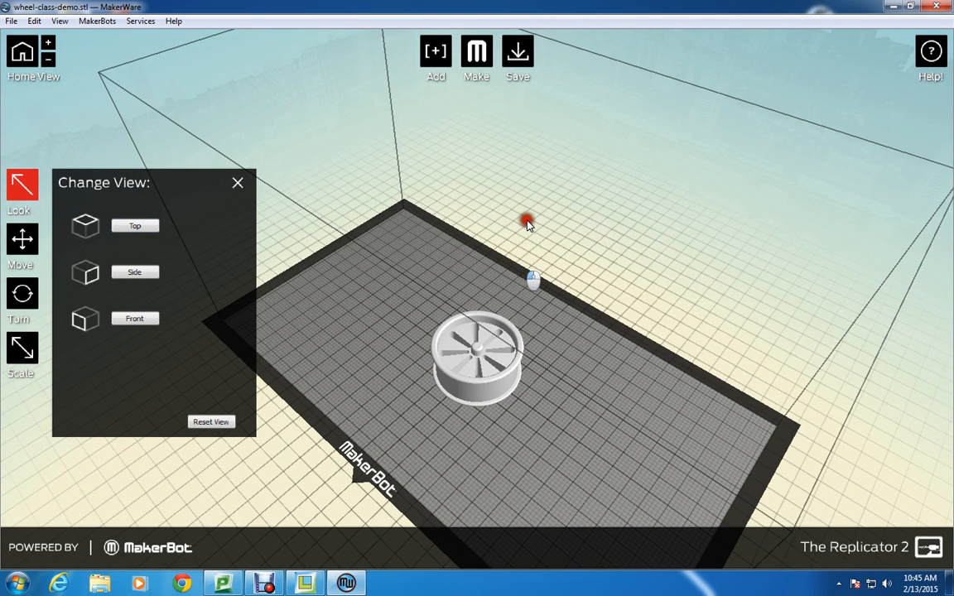
pyautogui.moveTo(528, 223); pyautogui.dragTo(459, 272)
pyautogui.moveTo(477, 253); pyautogui.dragTo(460, 315)
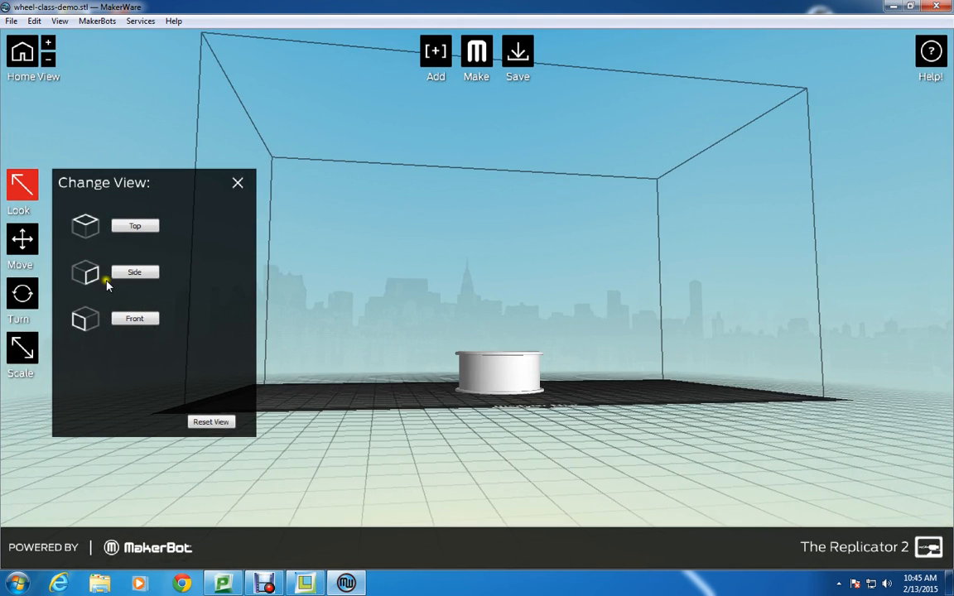
pyautogui.click(132, 225)
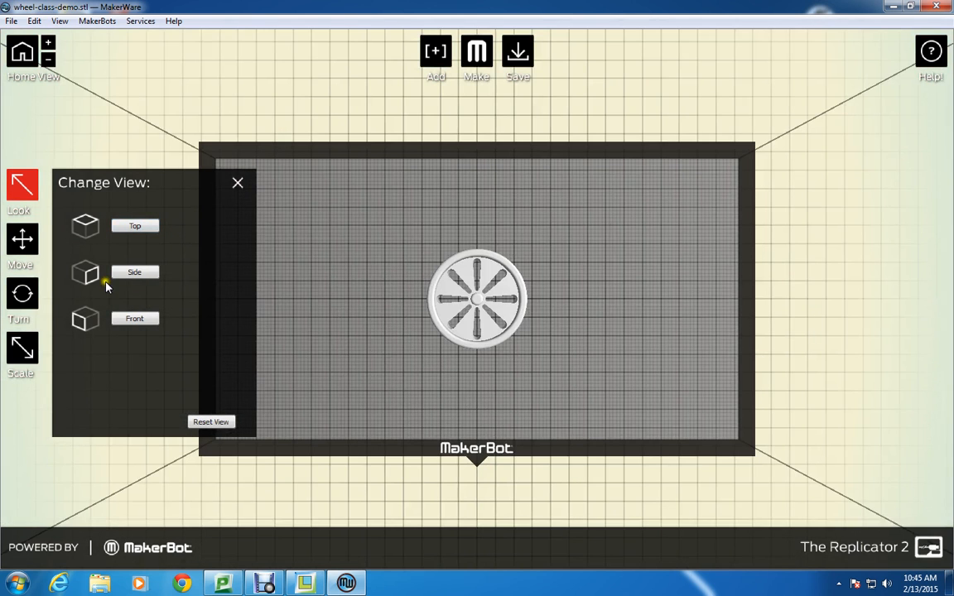
pyautogui.click(137, 274)
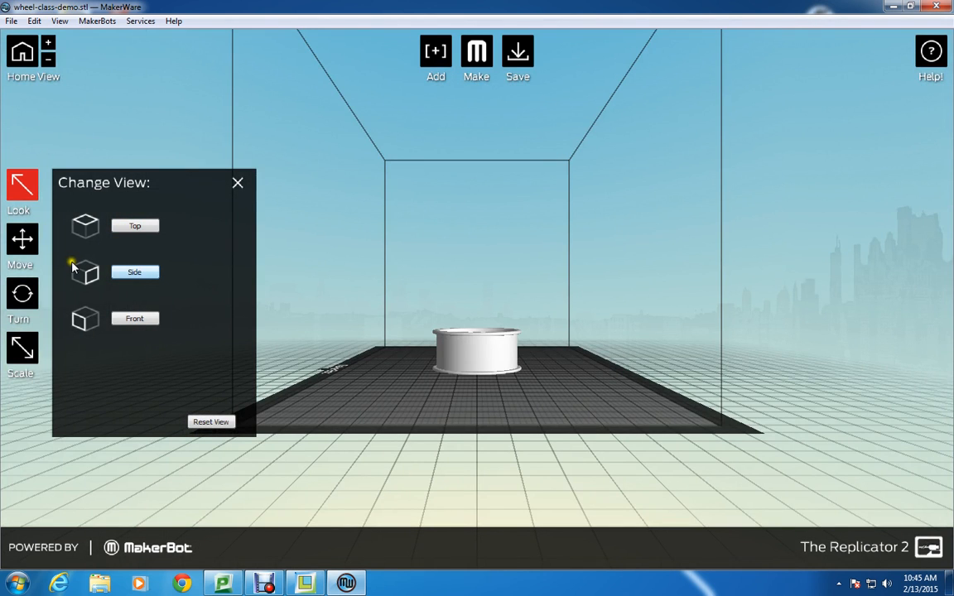
pyautogui.click(404, 325)
pyautogui.moveTo(404, 324); pyautogui.dragTo(261, 173)
pyautogui.click(236, 184)
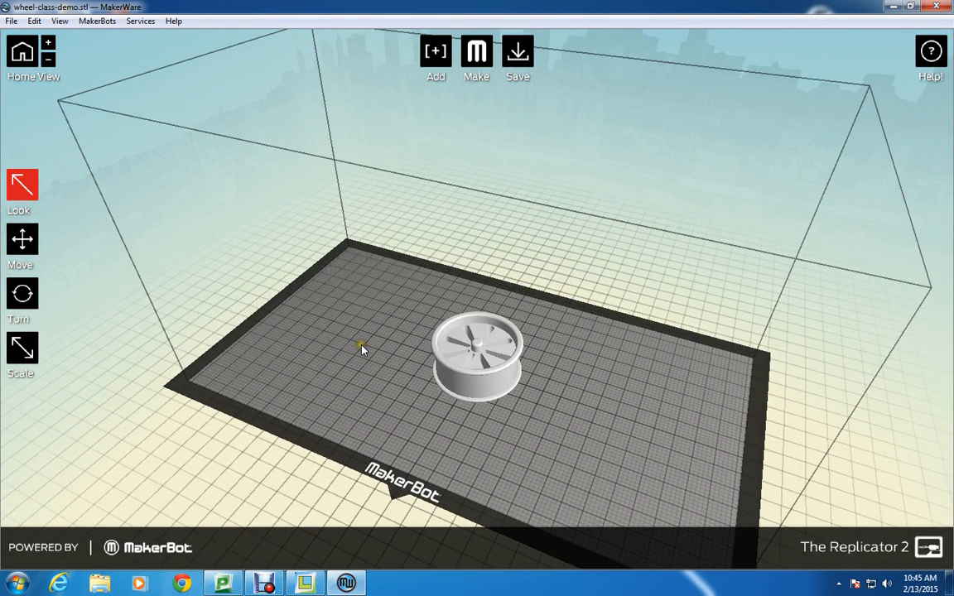
# Copy the wheel and paste a second one onto the build platform.
pyautogui.click(463, 383)
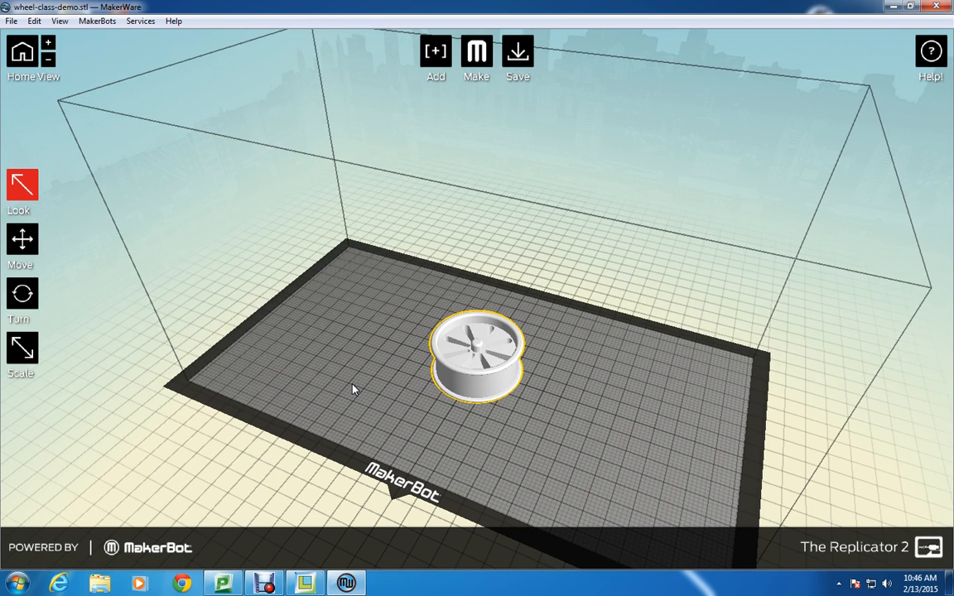
pyautogui.hotkey('ctrl', 'v')
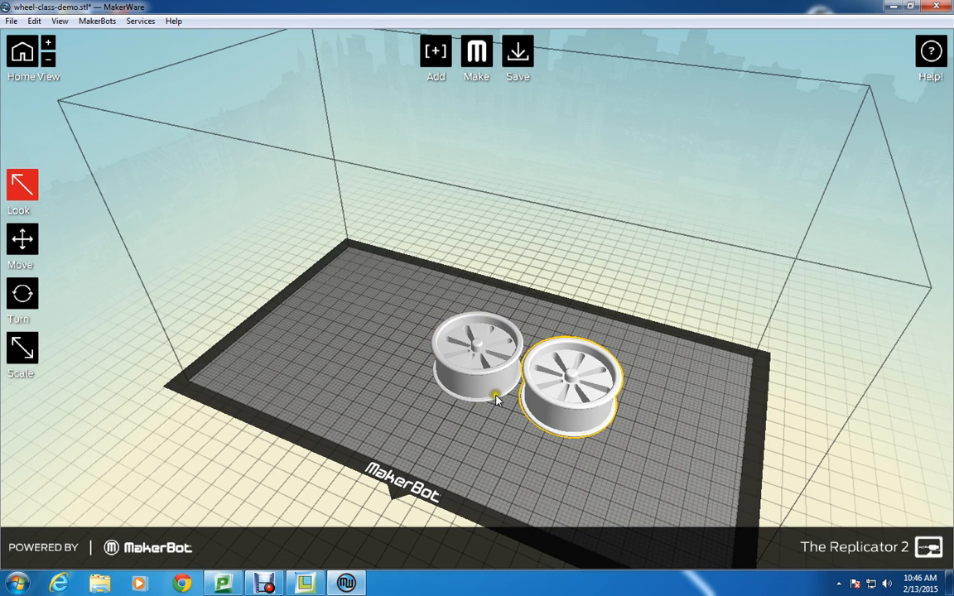
pyautogui.click(36, 22)
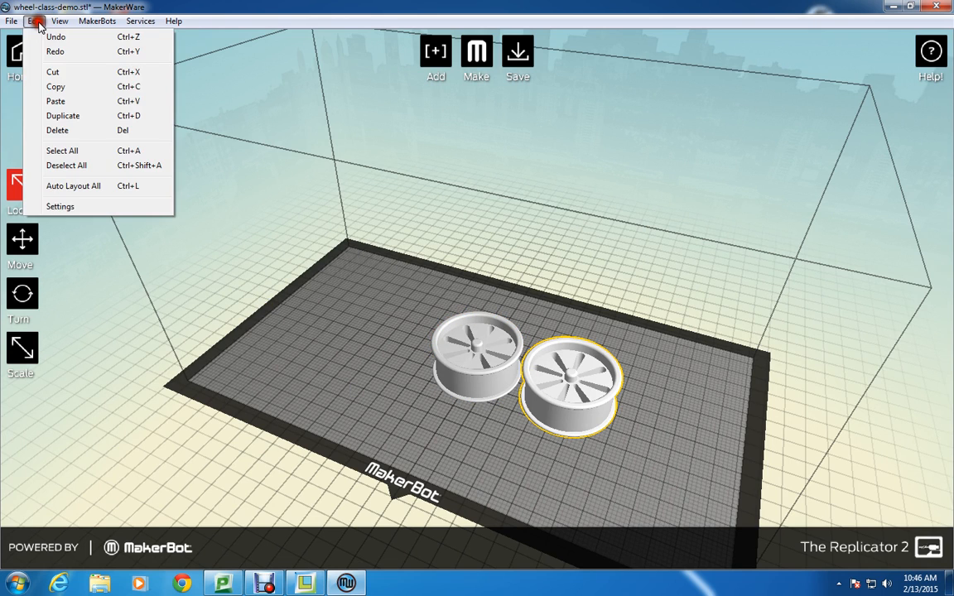
pyautogui.click(206, 8)
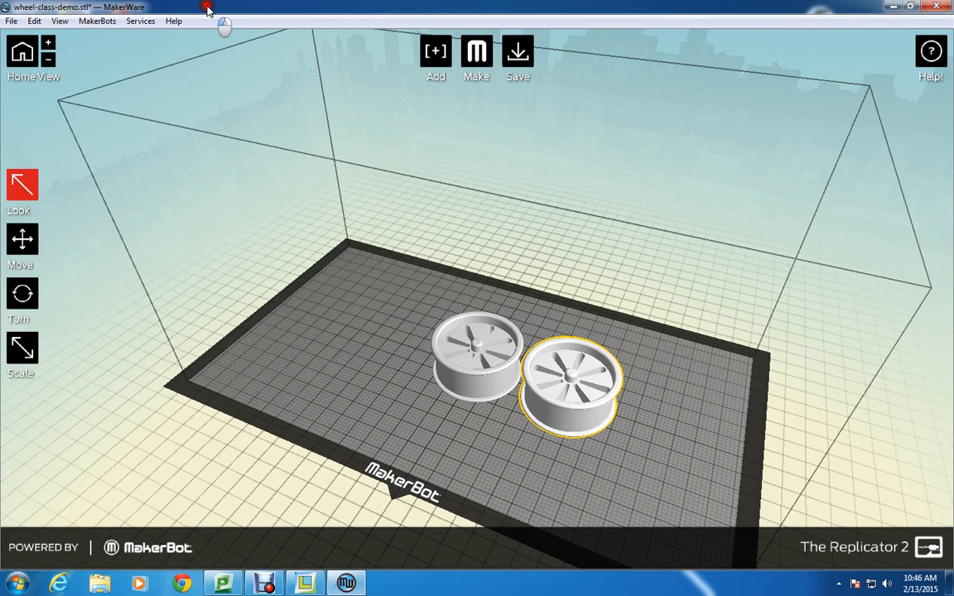
# Move both wheels along the platform so they sit close side by side around its middle.
pyautogui.click(399, 312)
pyautogui.click(488, 428)
pyautogui.moveTo(488, 428); pyautogui.dragTo(519, 400)
pyautogui.click(471, 365)
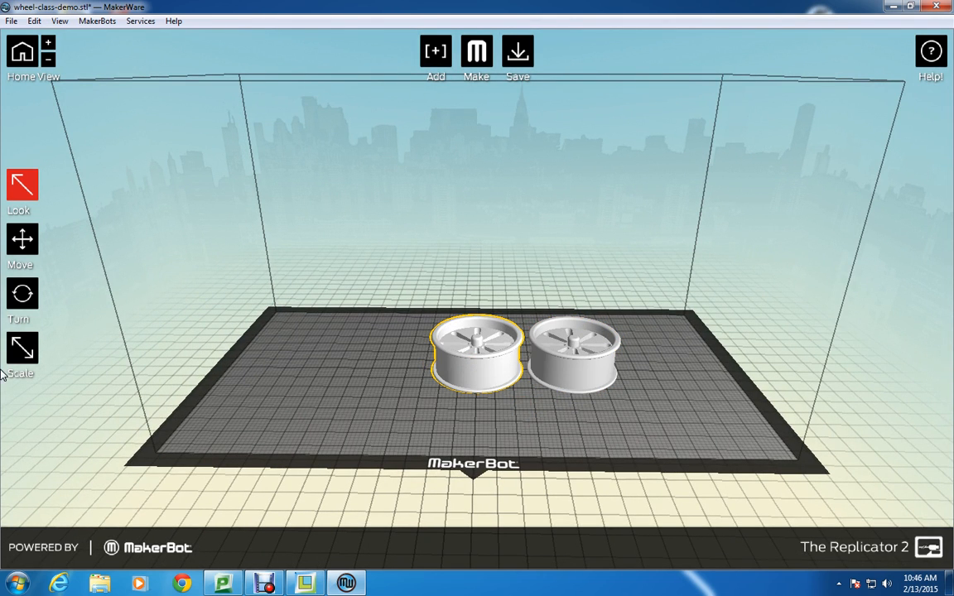
pyautogui.click(21, 239)
pyautogui.moveTo(432, 380); pyautogui.dragTo(392, 374)
pyautogui.click(563, 367)
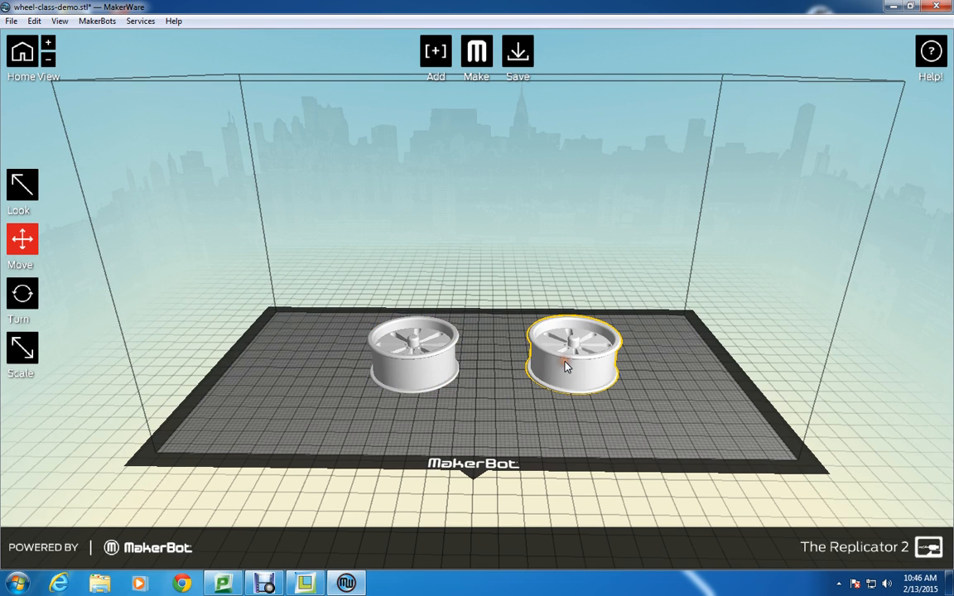
pyautogui.moveTo(564, 363); pyautogui.dragTo(500, 366)
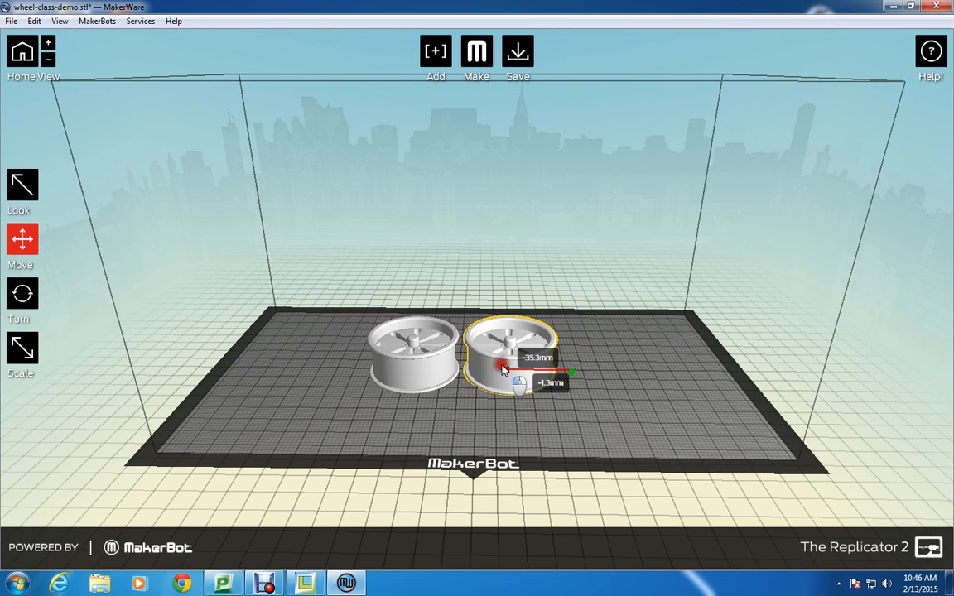
pyautogui.click(369, 271)
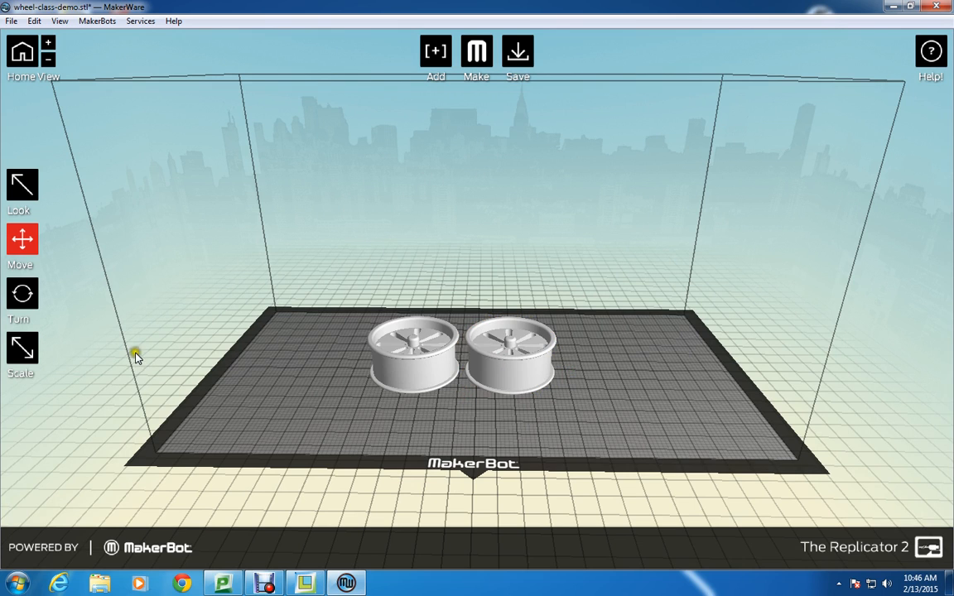
pyautogui.click(23, 296)
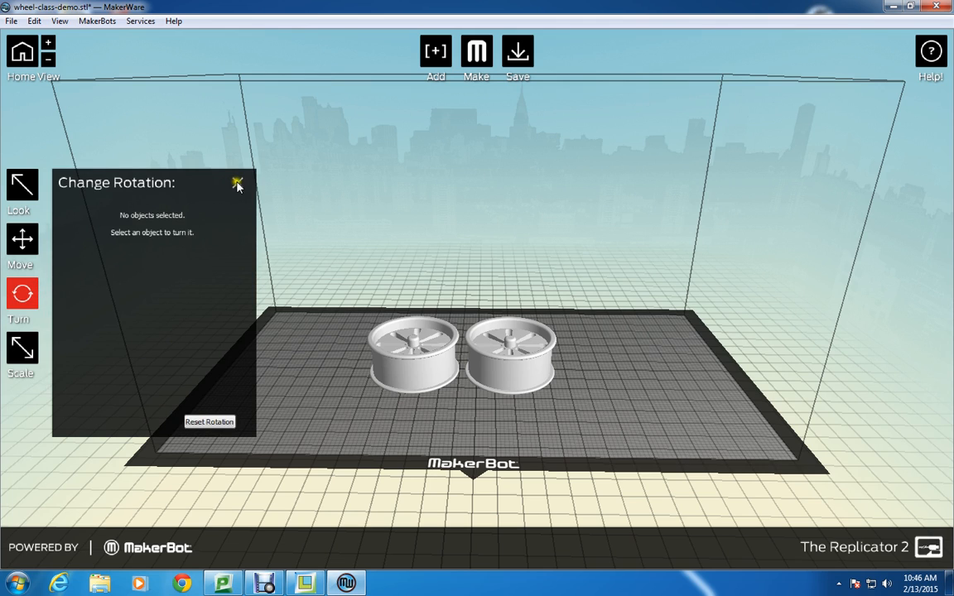
pyautogui.click(237, 183)
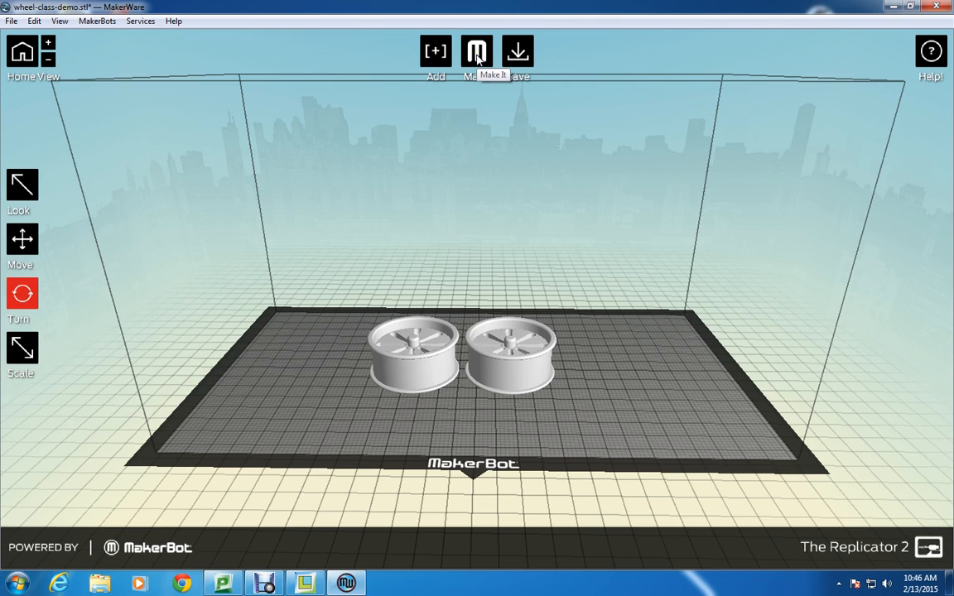
pyautogui.click(478, 54)
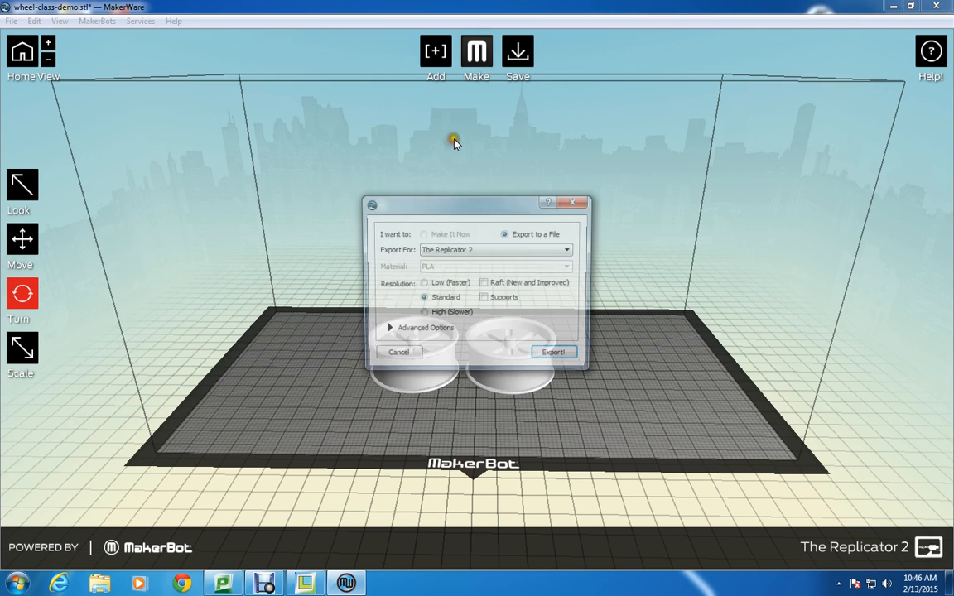
pyautogui.moveTo(457, 207); pyautogui.dragTo(466, 148)
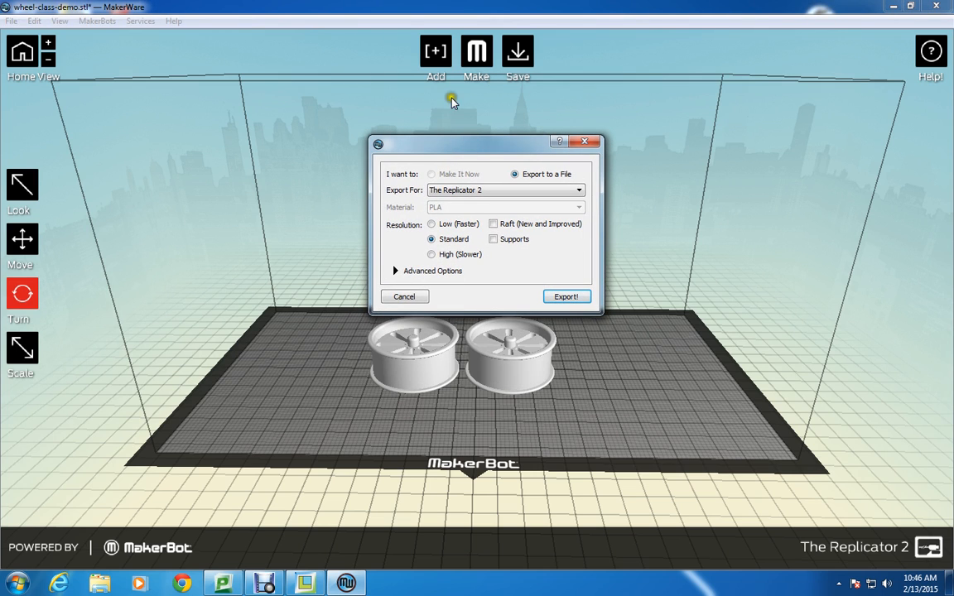
pyautogui.click(402, 297)
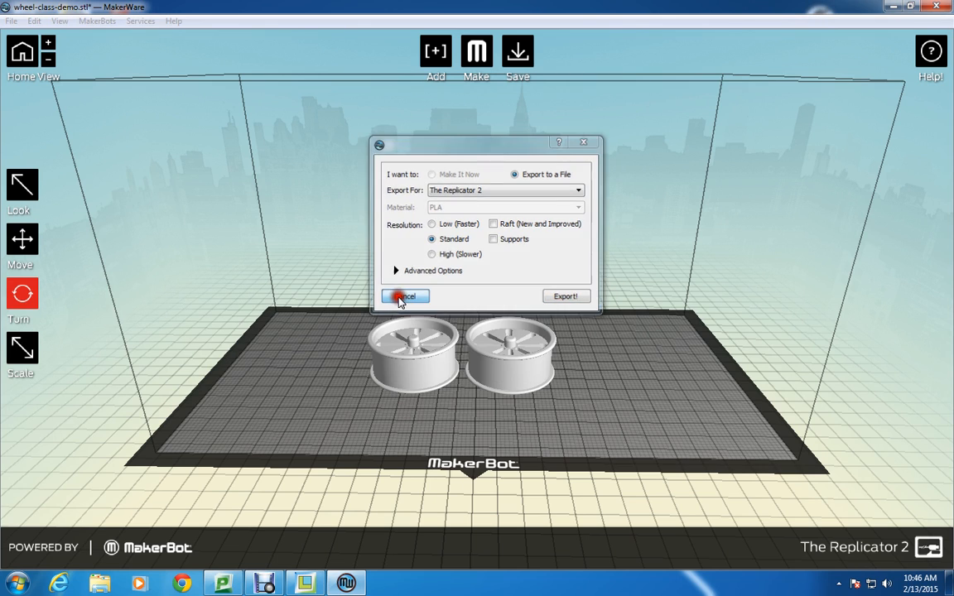
pyautogui.click(140, 22)
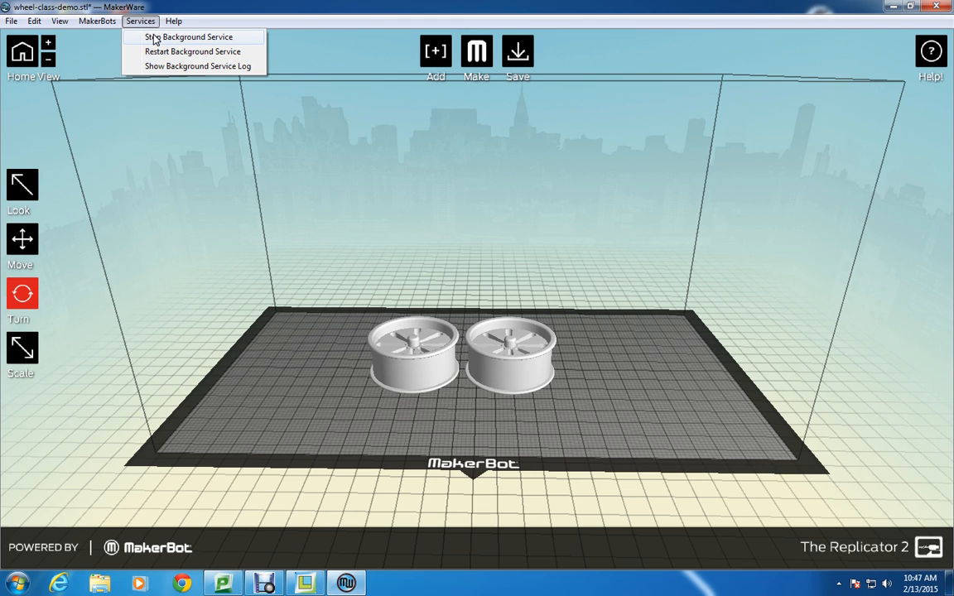
pyautogui.click(160, 54)
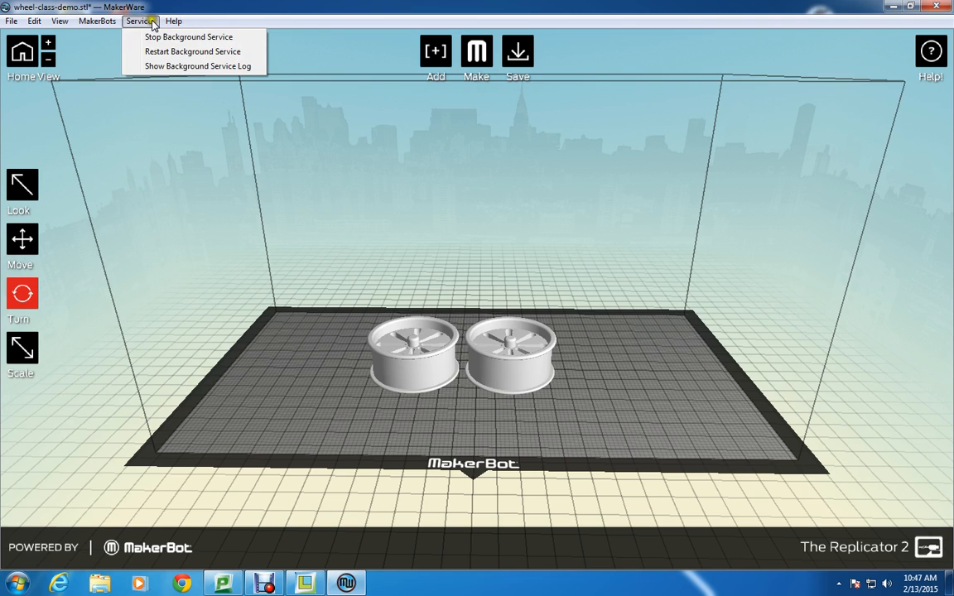
pyautogui.click(156, 40)
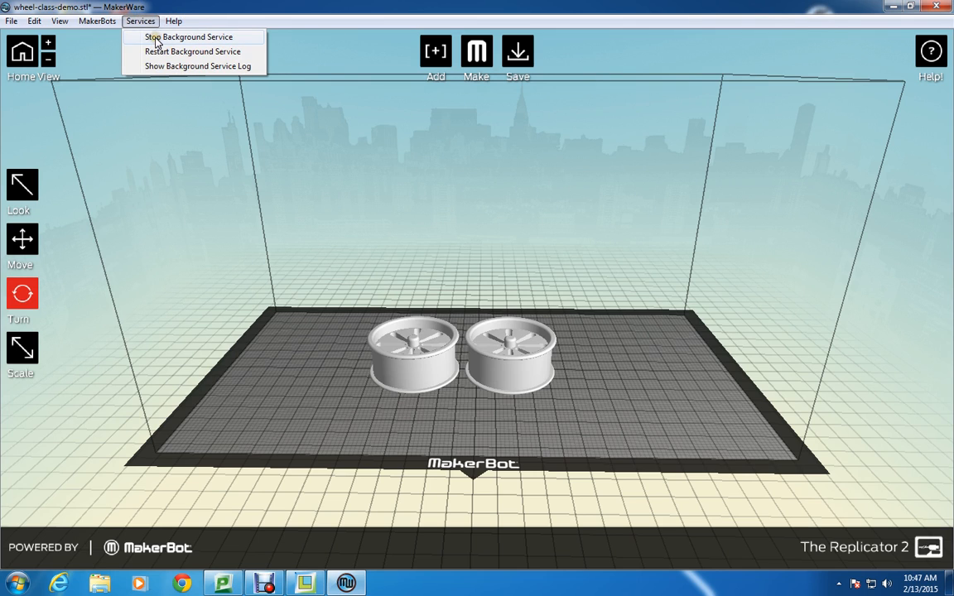
pyautogui.click(183, 18)
pyautogui.click(190, 16)
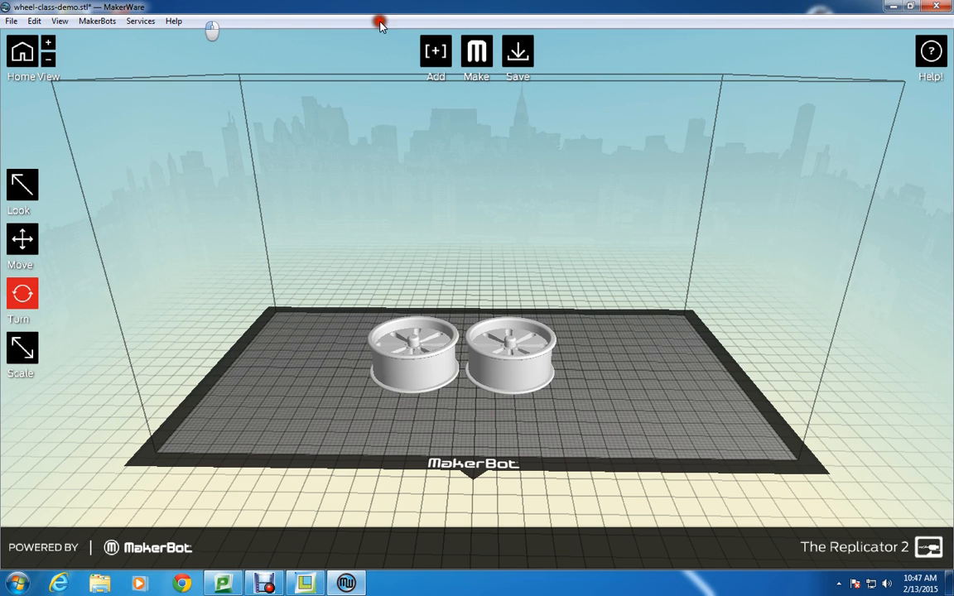
# Start making the two wheels as an export to a file for The Replicator 2, and show the advanced options.
pyautogui.click(478, 56)
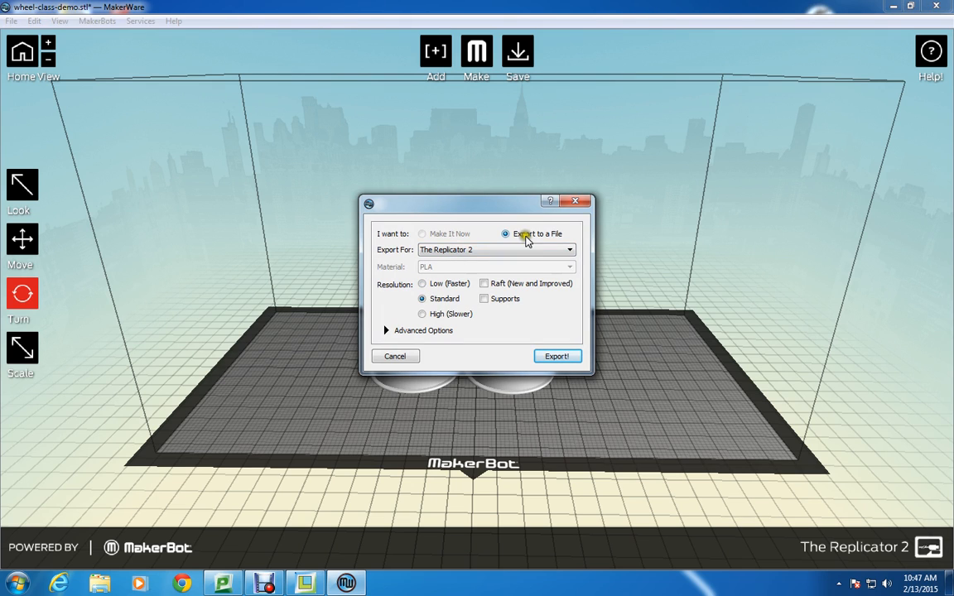
pyautogui.click(439, 250)
pyautogui.click(476, 250)
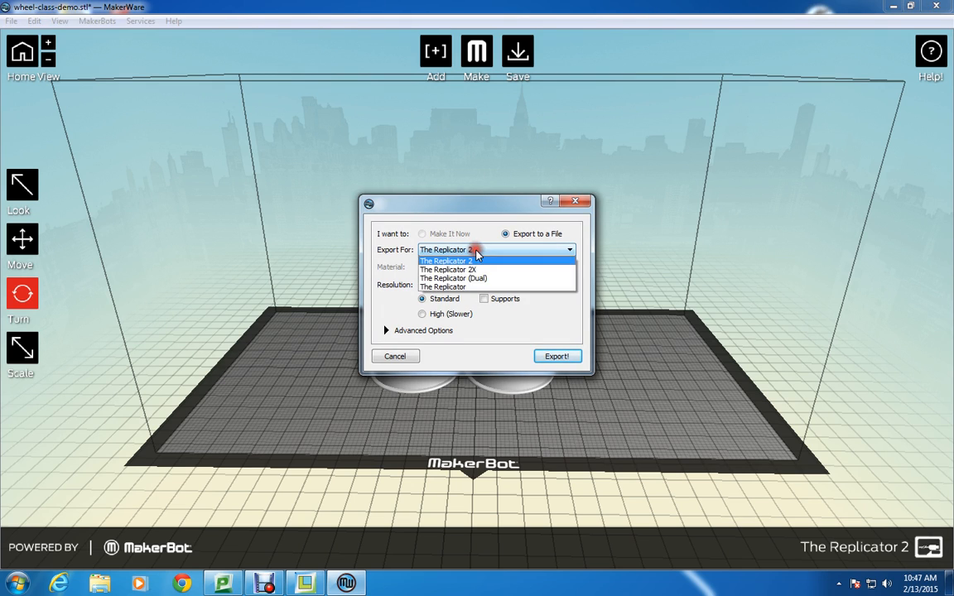
pyautogui.click(476, 250)
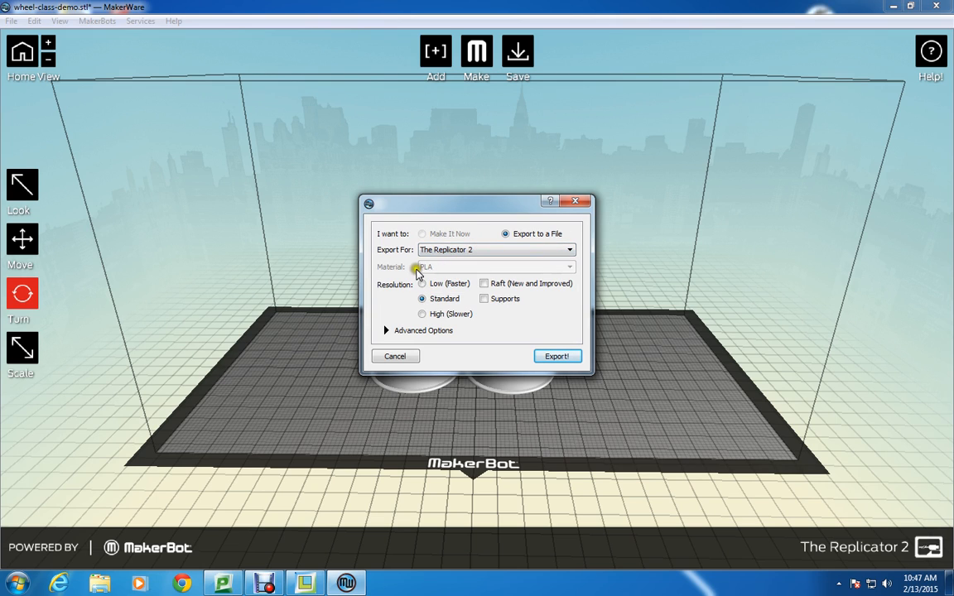
pyautogui.moveTo(488, 206); pyautogui.dragTo(465, 142)
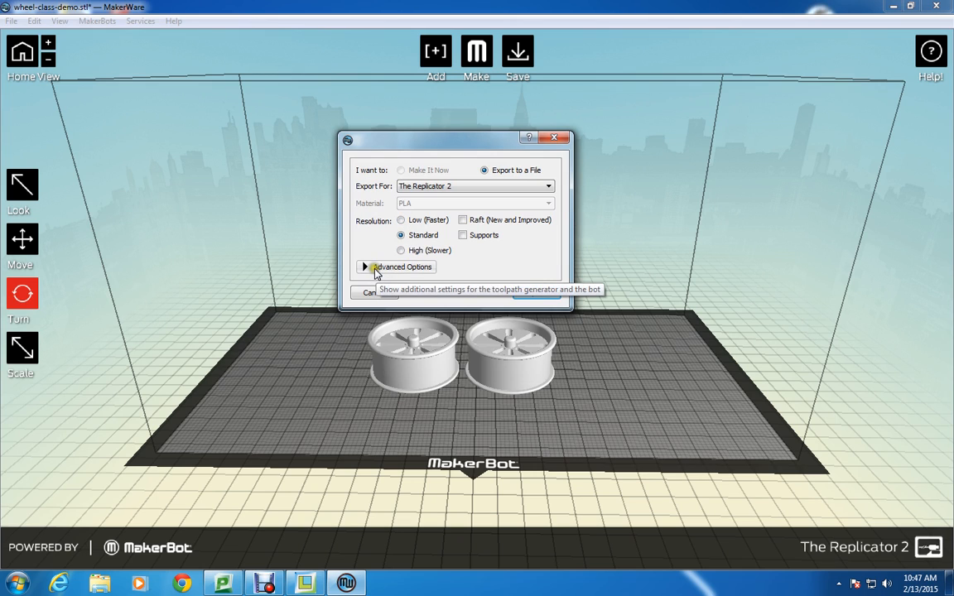
pyautogui.click(376, 271)
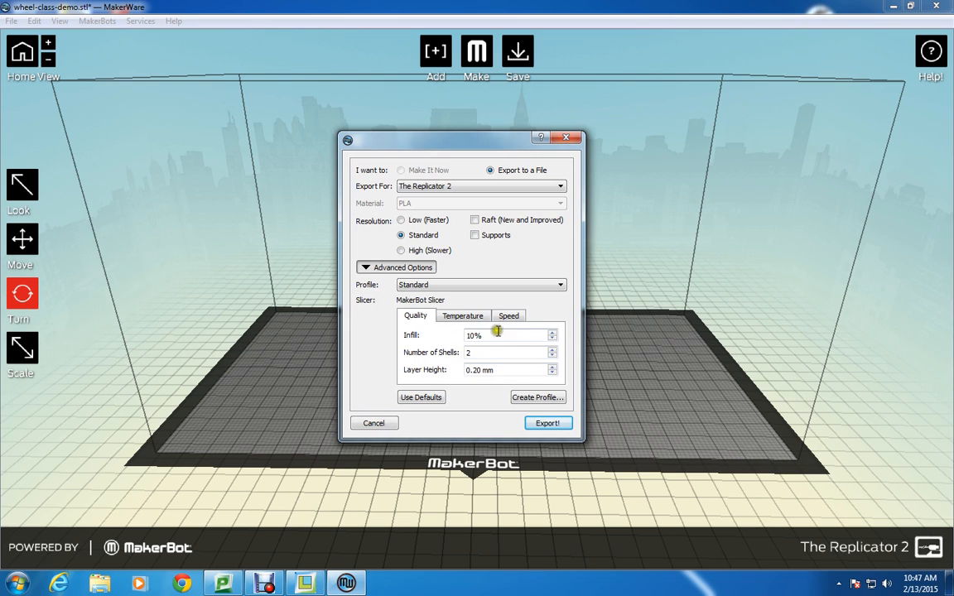
# Set the infill to 25% and the number of shells to 3.
pyautogui.moveTo(493, 335); pyautogui.dragTo(456, 339)
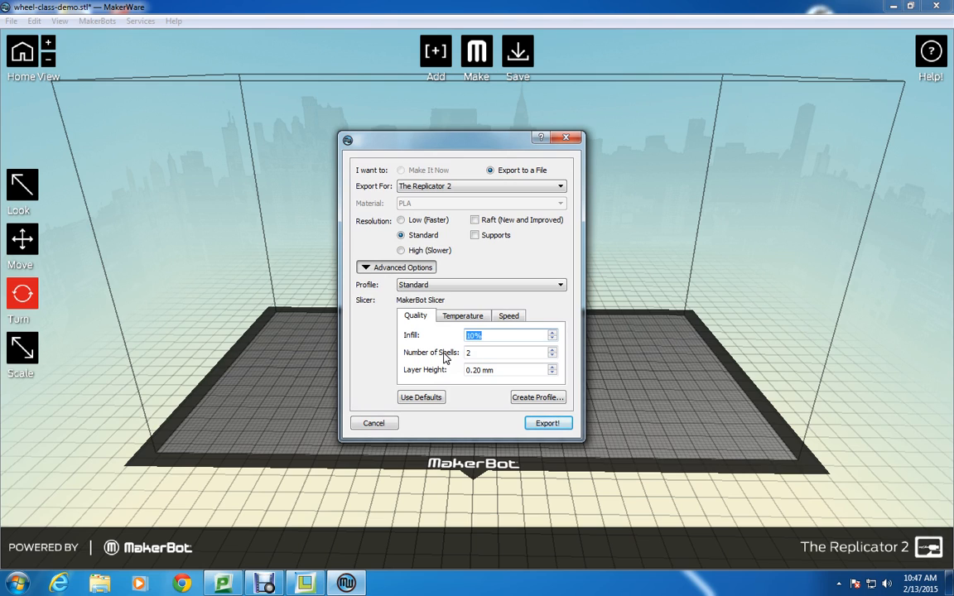
pyautogui.write('25')
pyautogui.moveTo(468, 352); pyautogui.dragTo(518, 362)
pyautogui.press('BackSpace')
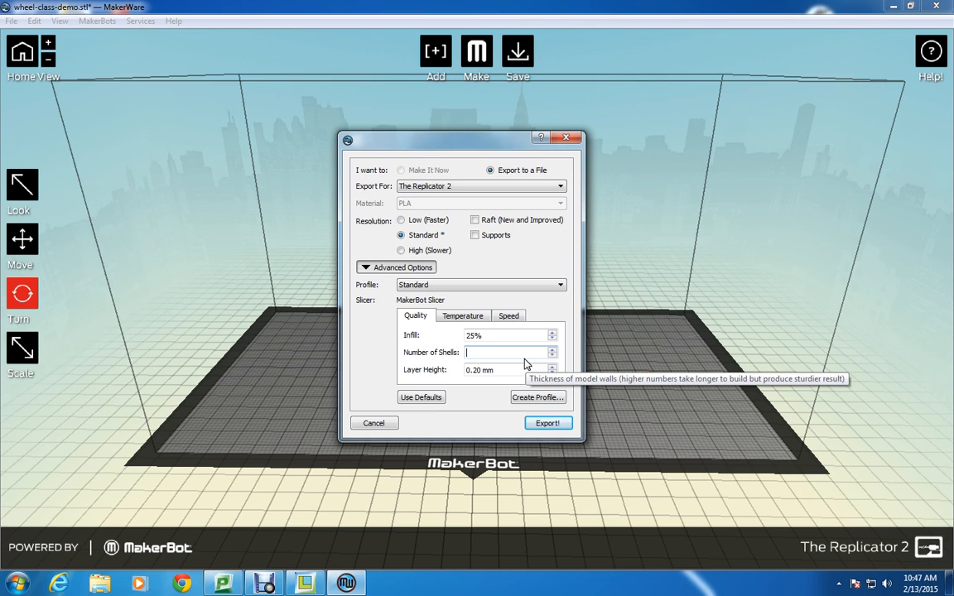
pyautogui.write('3')
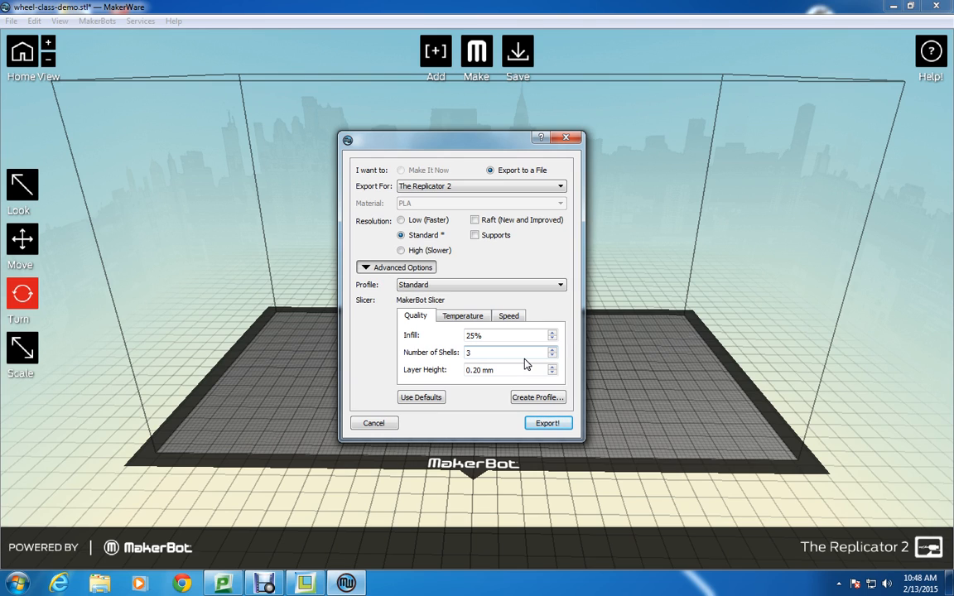
pyautogui.click(497, 373)
pyautogui.click(473, 370)
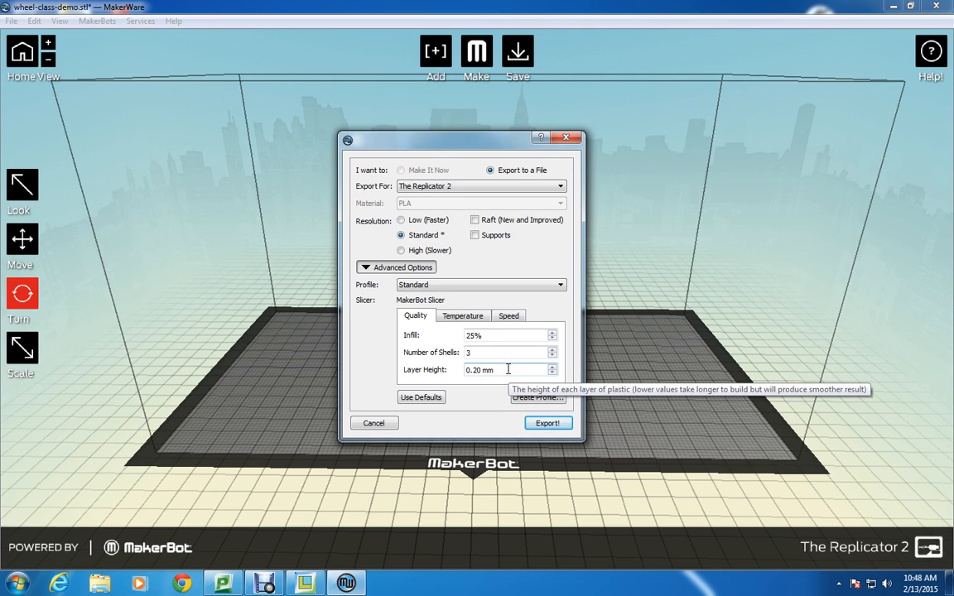
pyautogui.click(492, 335)
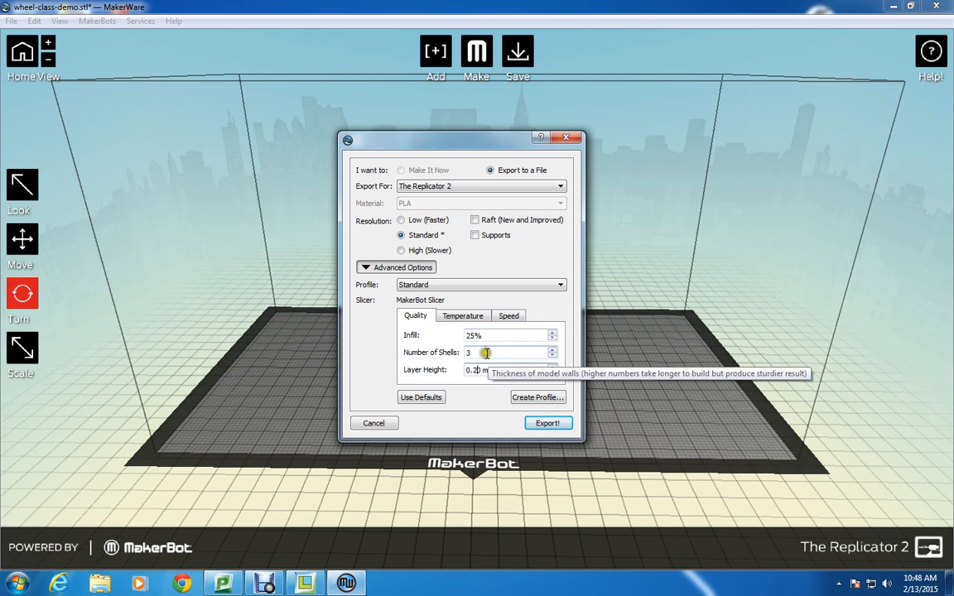
pyautogui.click(500, 369)
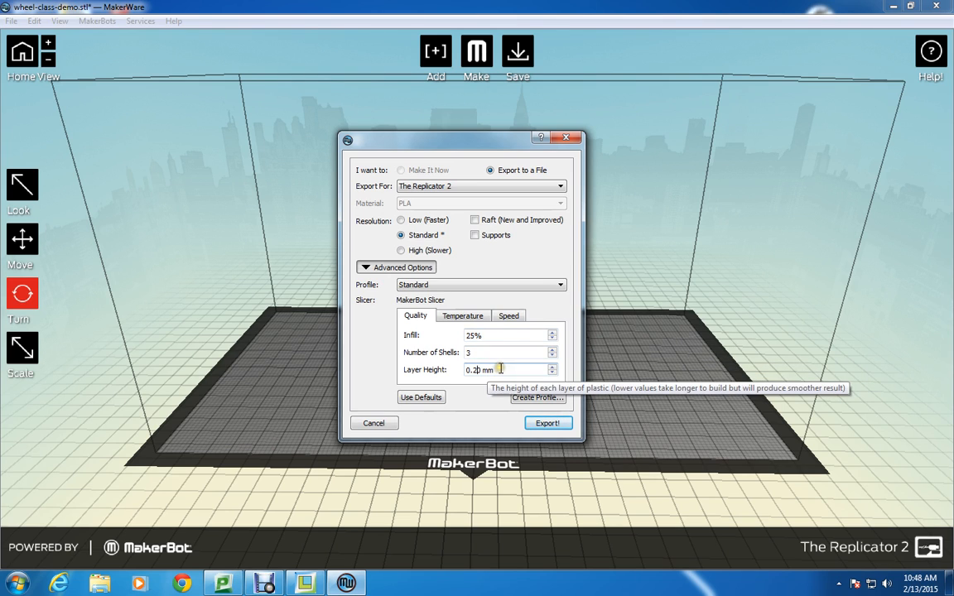
pyautogui.press('BackSpace')
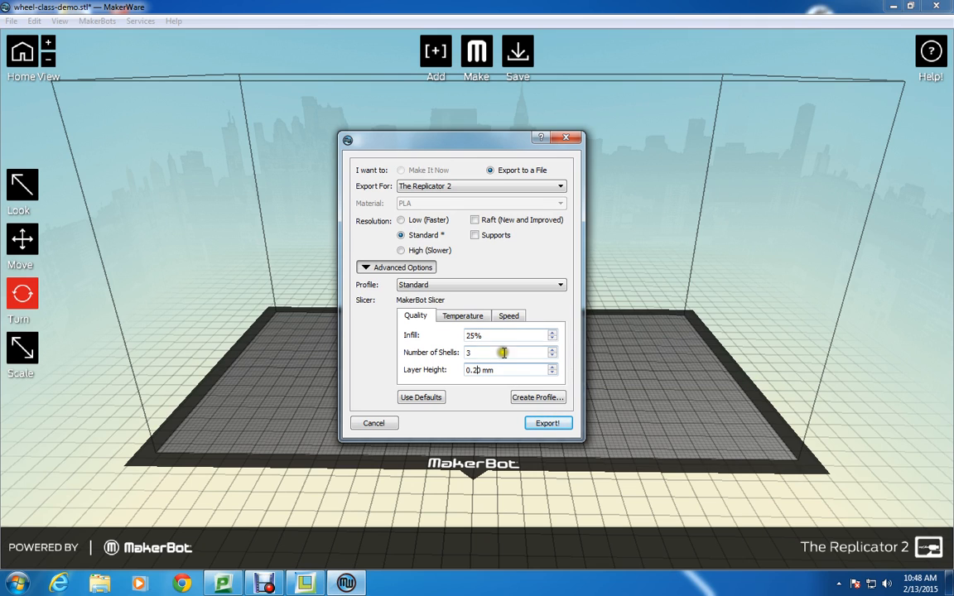
# Set the extruder temperature to 210 °C.
pyautogui.click(454, 316)
pyautogui.click(452, 333)
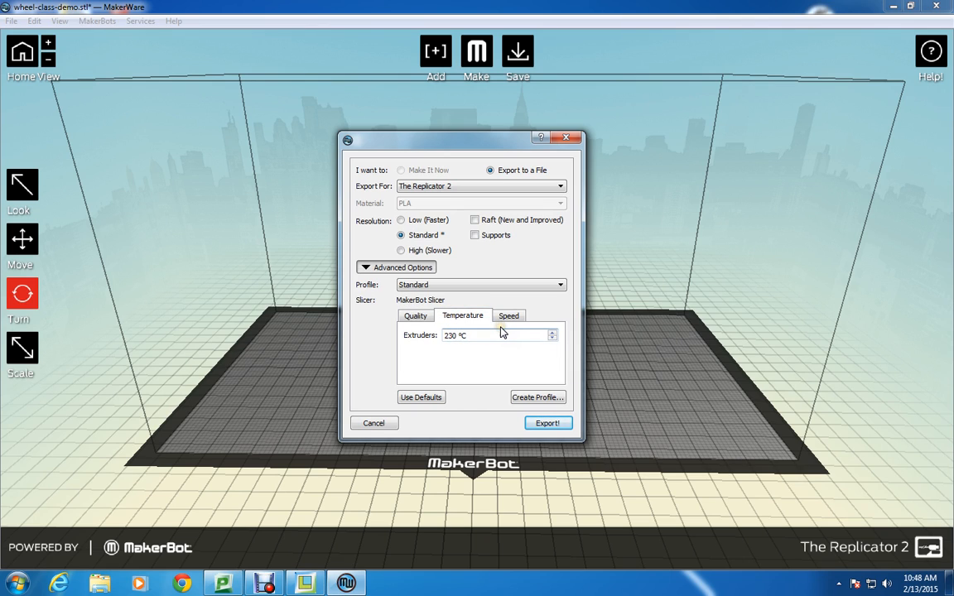
pyautogui.press('BackSpace')
pyautogui.write('1')
# Start the export and choose Removable Disk (E:) as the destination for the print file.
pyautogui.click(548, 422)
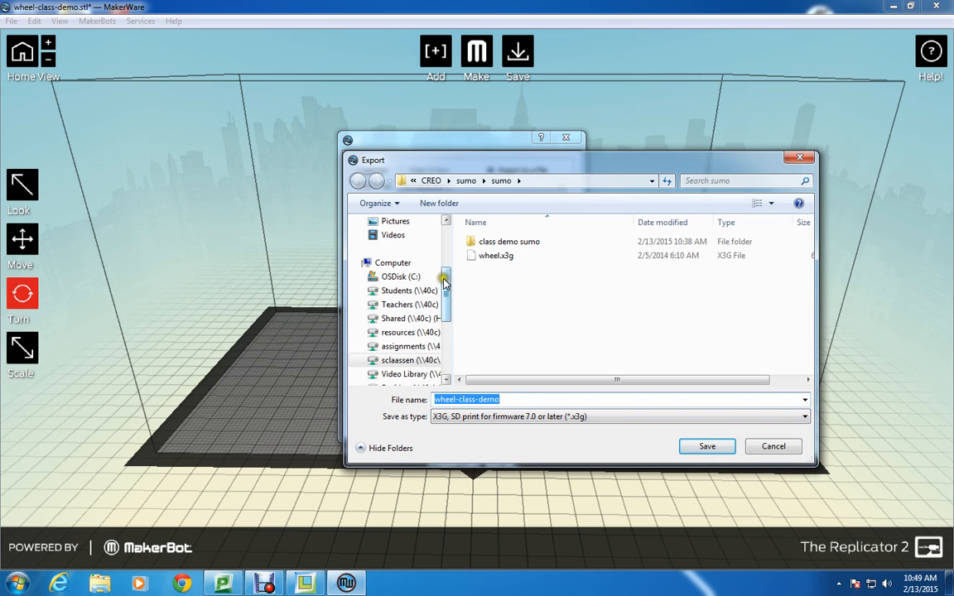
pyautogui.moveTo(444, 282); pyautogui.dragTo(447, 295)
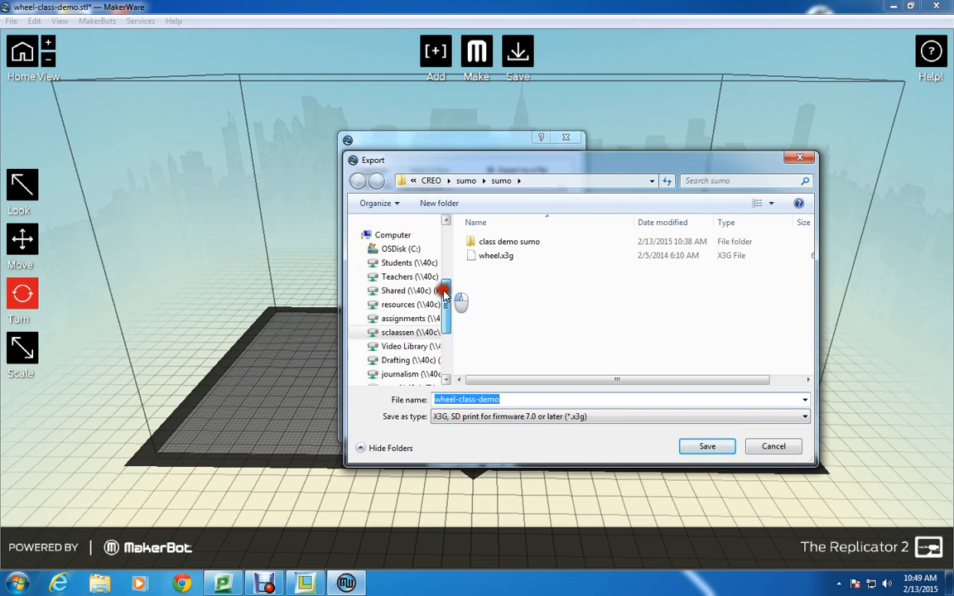
pyautogui.click(528, 370)
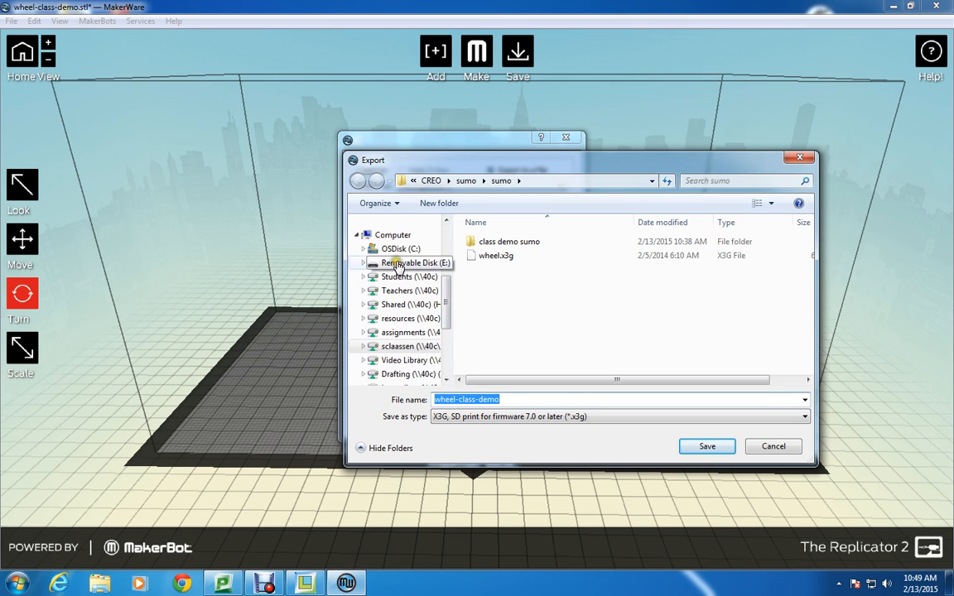
pyautogui.moveTo(454, 255); pyautogui.dragTo(499, 264)
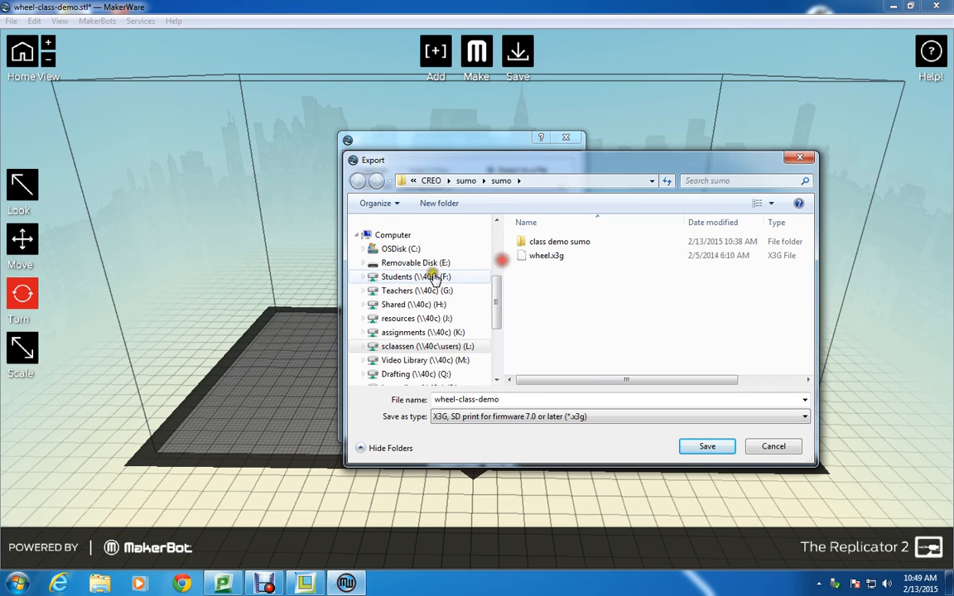
pyautogui.click(406, 265)
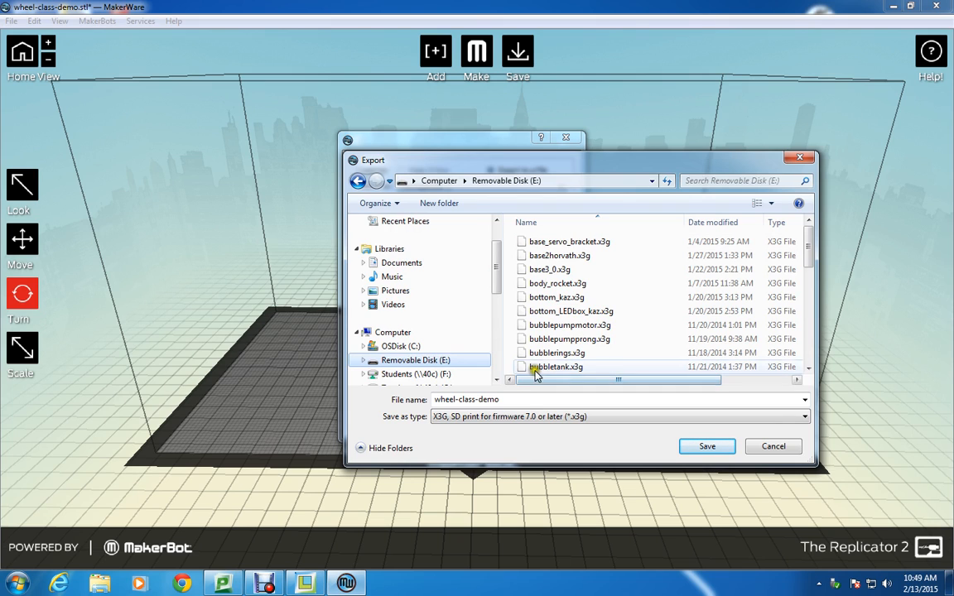
# Name the print file with the owner's surname followed by "-wheel" and save it in X3G format on the removable disk.
pyautogui.doubleClick(446, 400)
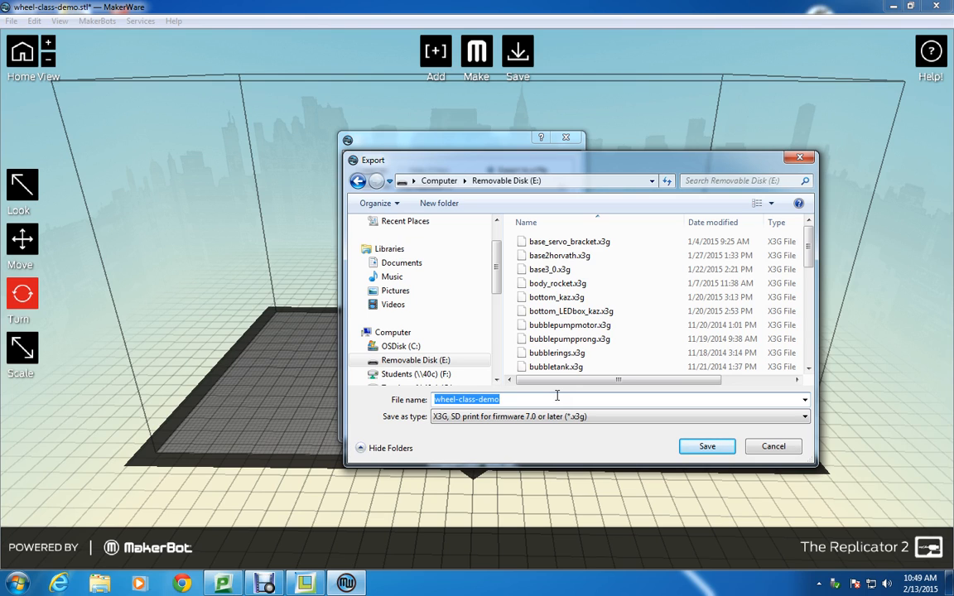
pyautogui.write('claas')
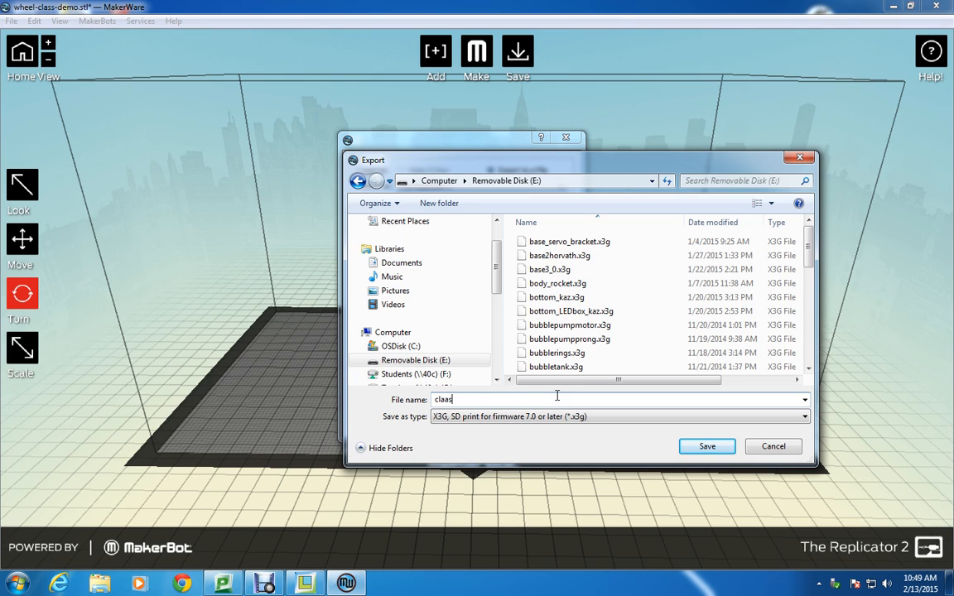
pyautogui.write('sen')
pyautogui.write('-wheel')
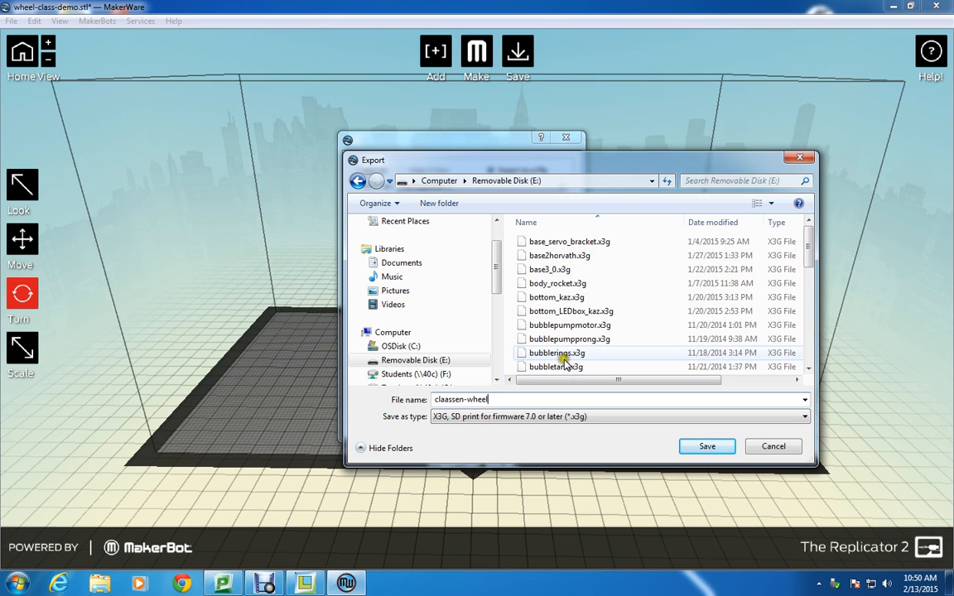
pyautogui.scroll(-2, 811, 252)
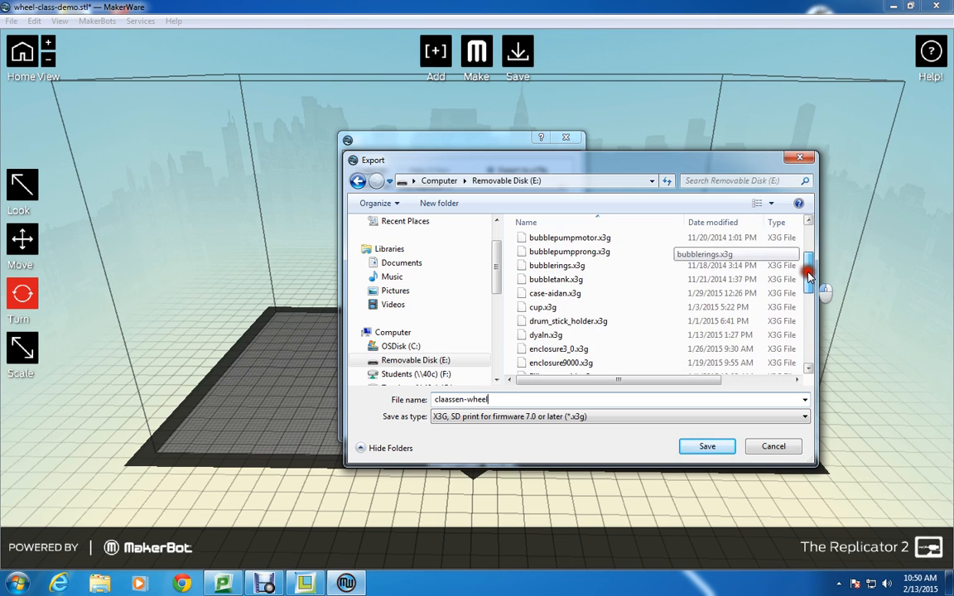
pyautogui.scroll(2, 811, 252)
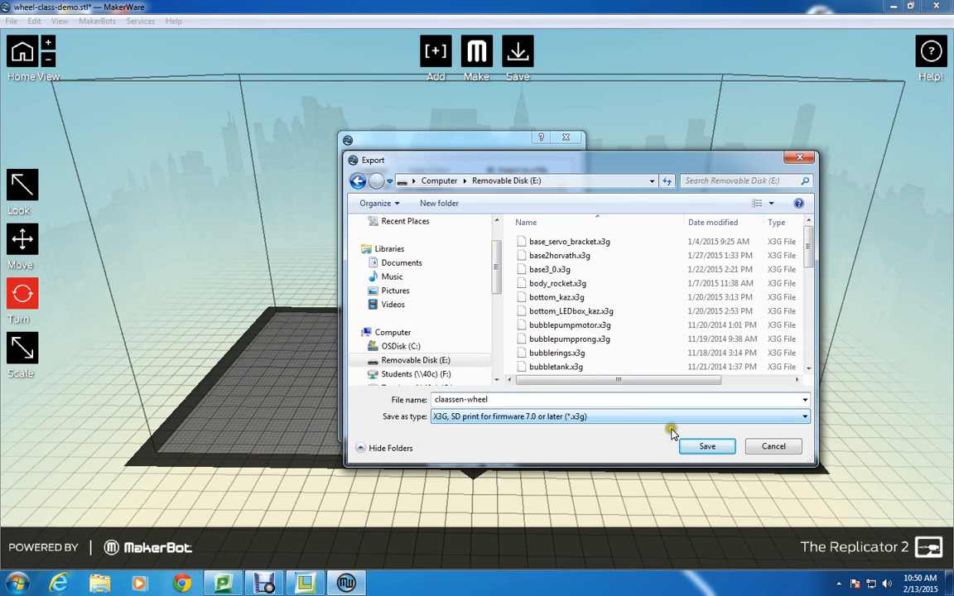
pyautogui.click(706, 446)
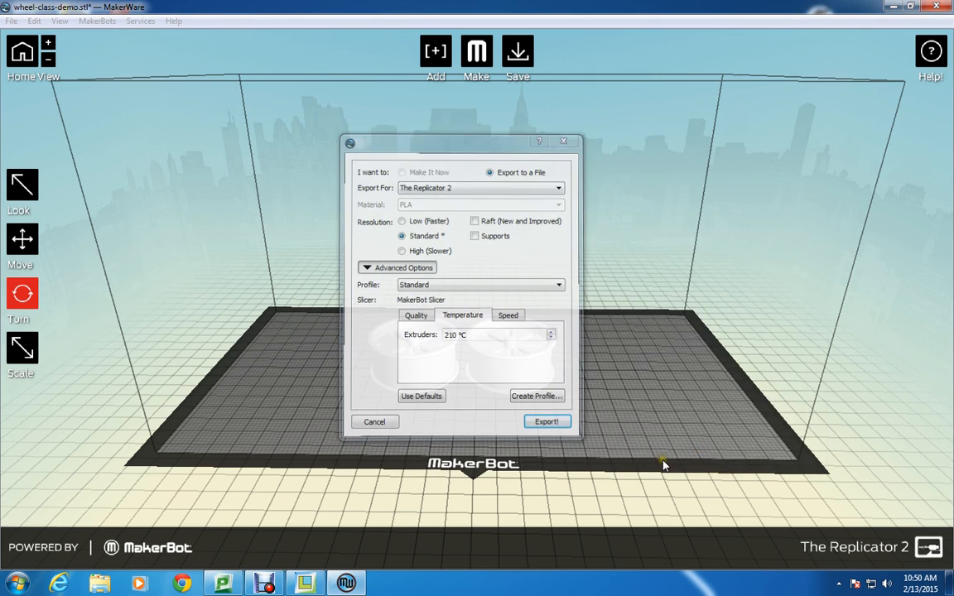